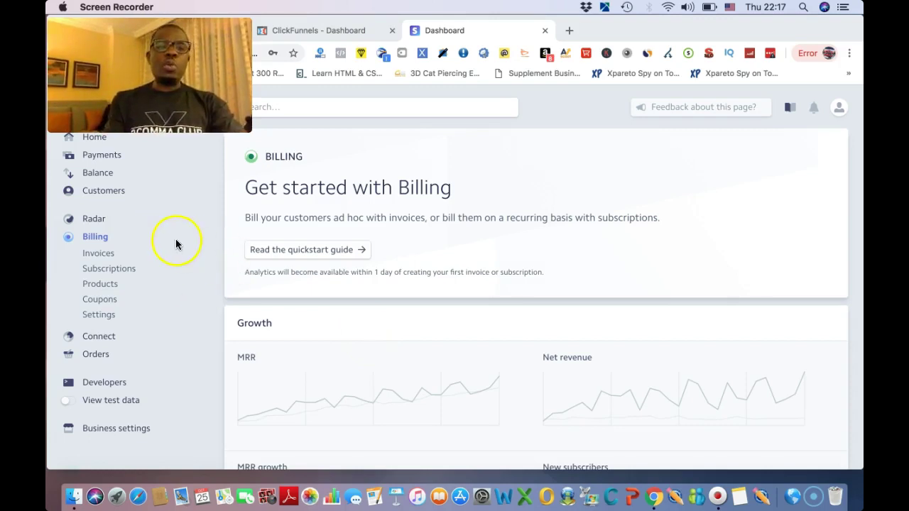
# Start a new product from the Billing products list and name it test1.
pyautogui.click(94, 238)
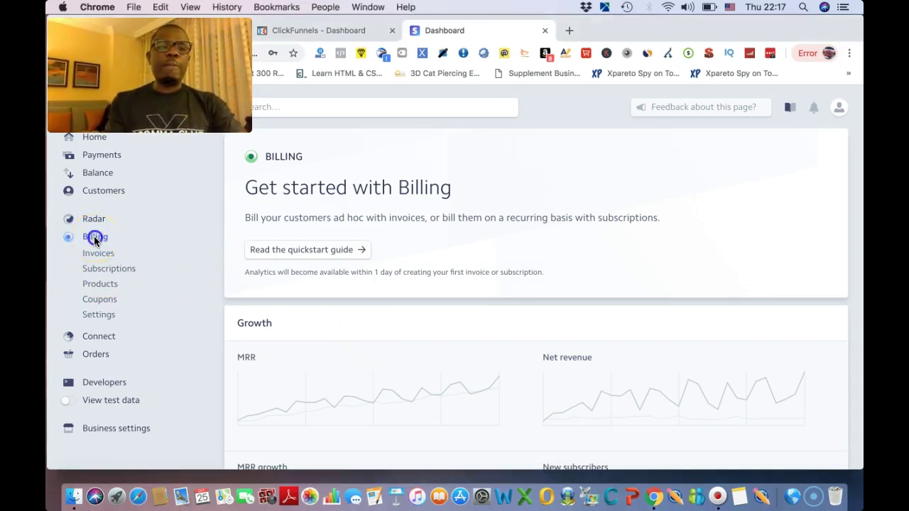
pyautogui.click(105, 284)
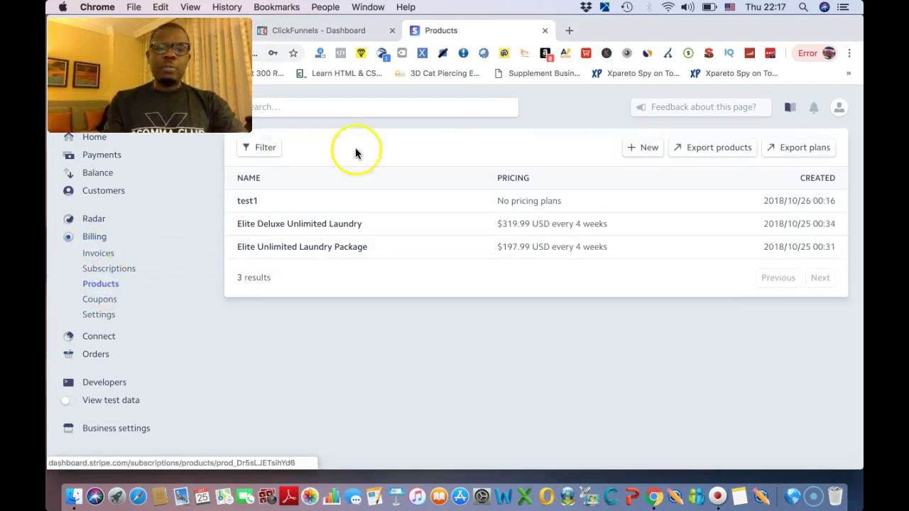
pyautogui.click(644, 148)
pyautogui.click(261, 277)
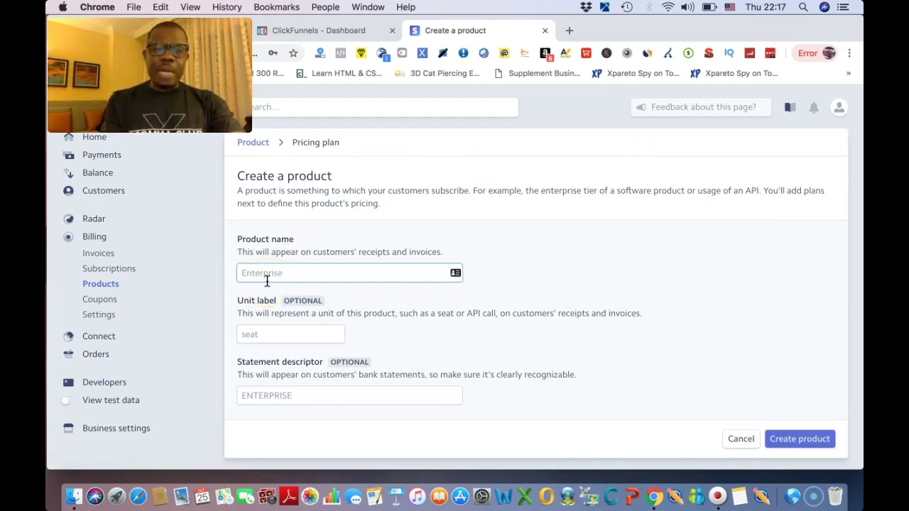
pyautogui.write('test1')
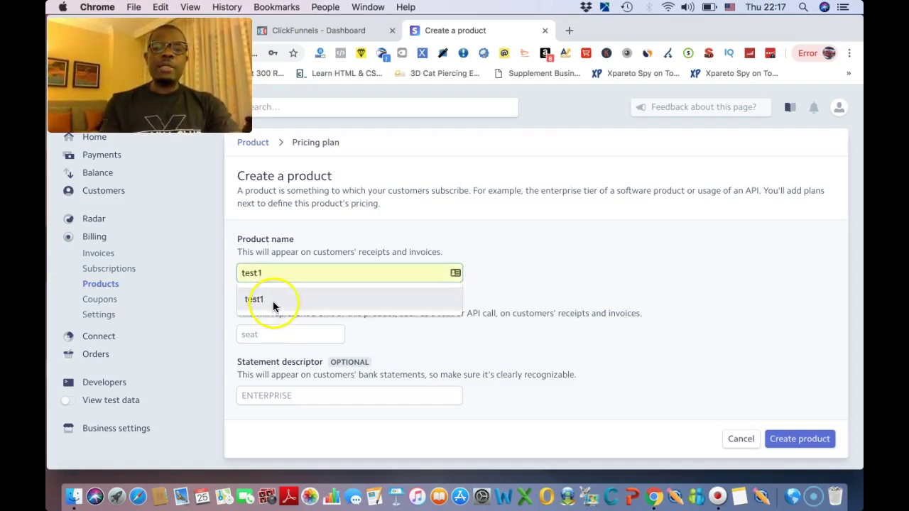
pyautogui.click(269, 300)
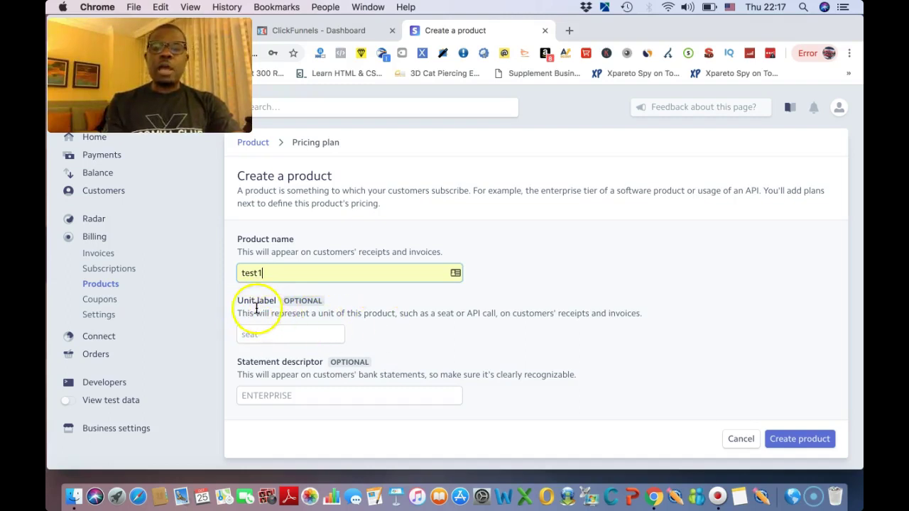
# Set the unit label to TS1 and the statement descriptor to TEST COMPANY, and create the product.
pyautogui.click(279, 337)
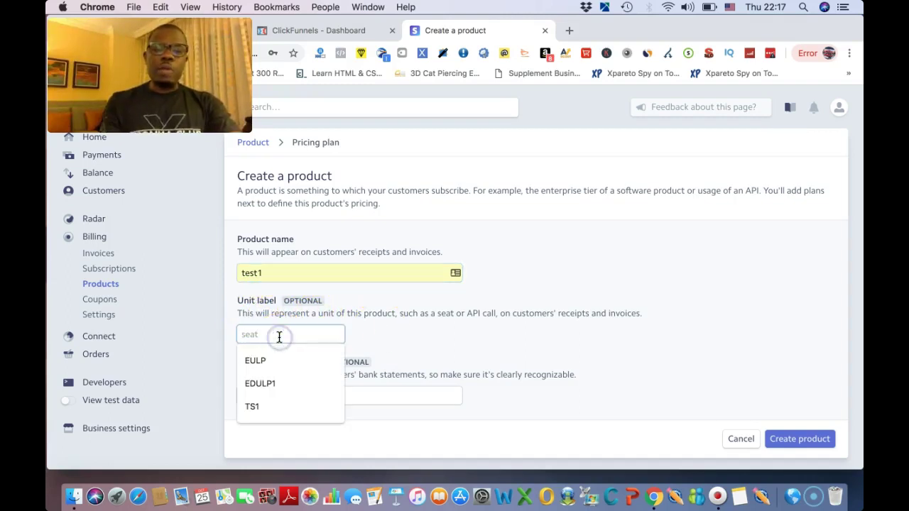
pyautogui.click(259, 406)
pyautogui.click(262, 335)
pyautogui.click(284, 395)
pyautogui.click(278, 444)
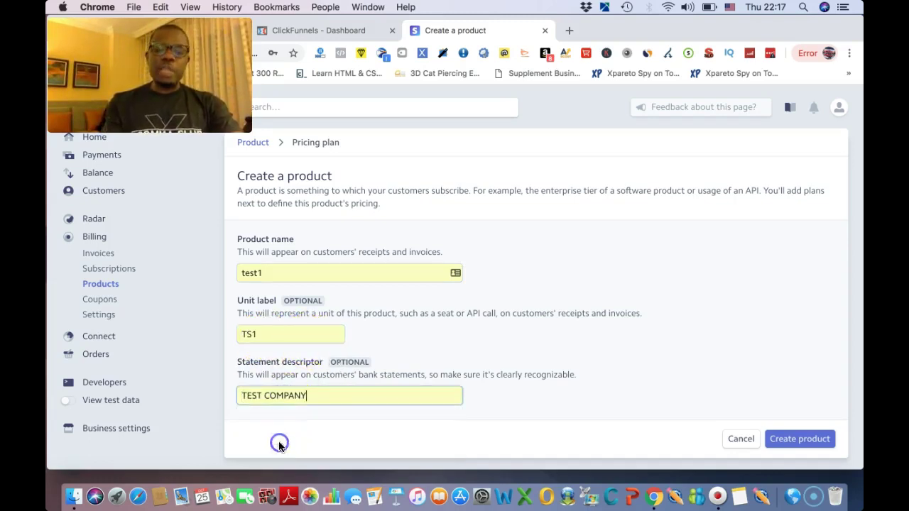
pyautogui.click(793, 441)
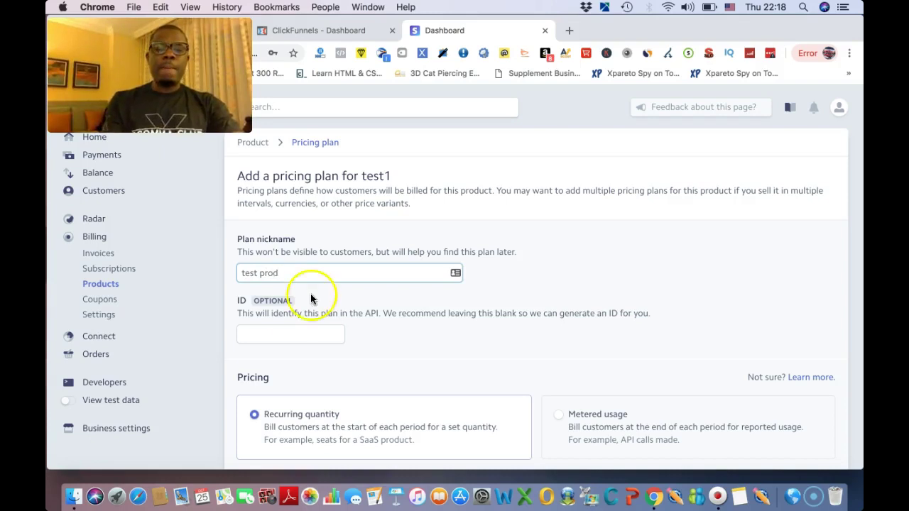
# Fill in the pricing plan's optional ID with the first suggested saved entry.
pyautogui.click(256, 337)
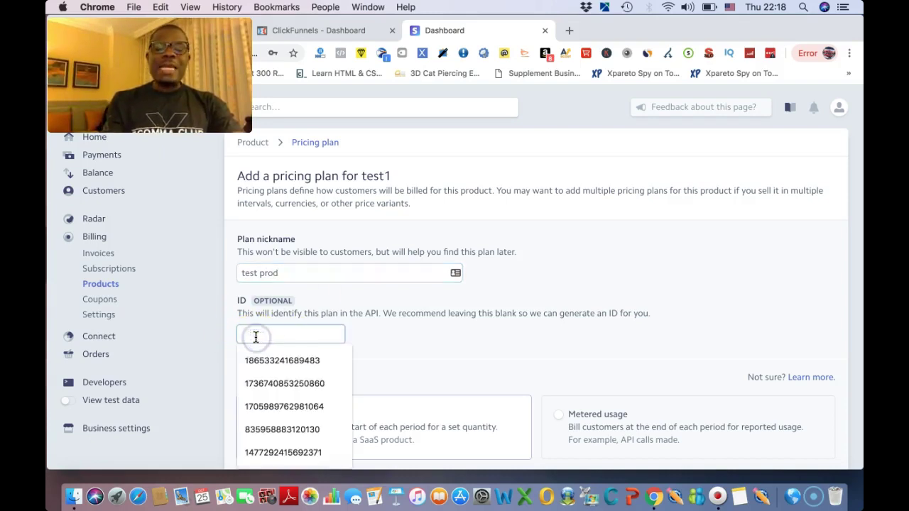
pyautogui.click(337, 302)
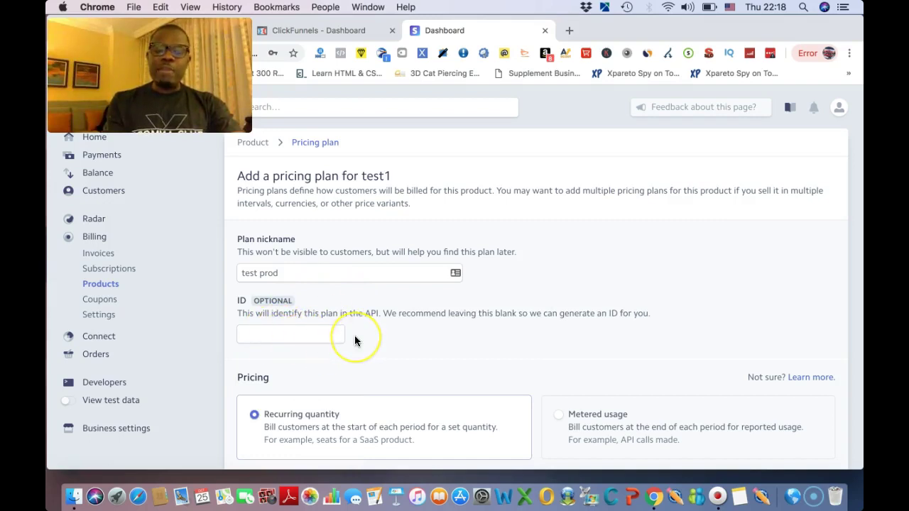
pyautogui.scroll(-1, 354, 336)
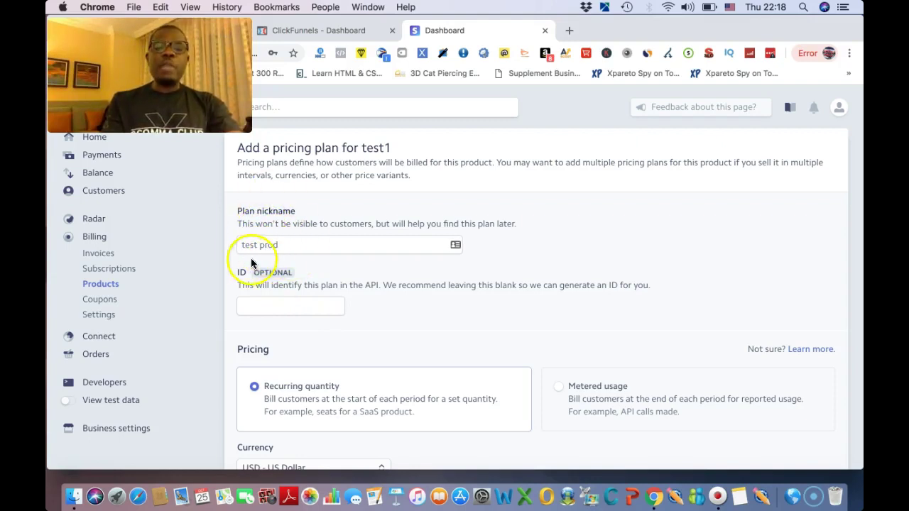
pyautogui.click(260, 305)
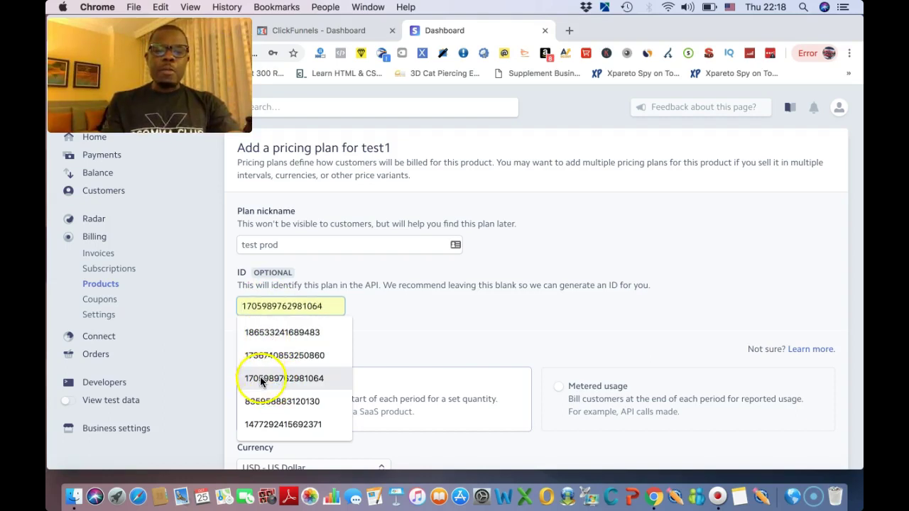
pyautogui.click(264, 333)
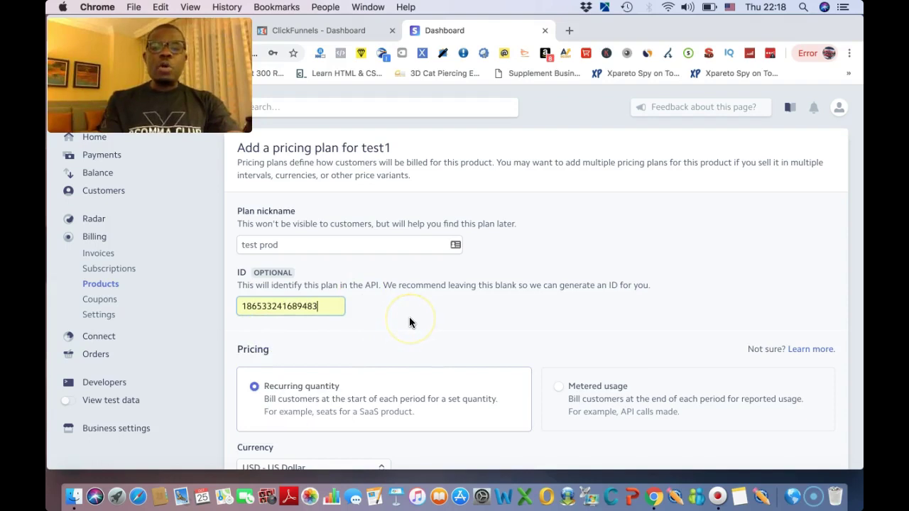
# Set the pricing plan's price per unit to $5.00.
pyautogui.scroll(-5, 339, 329)
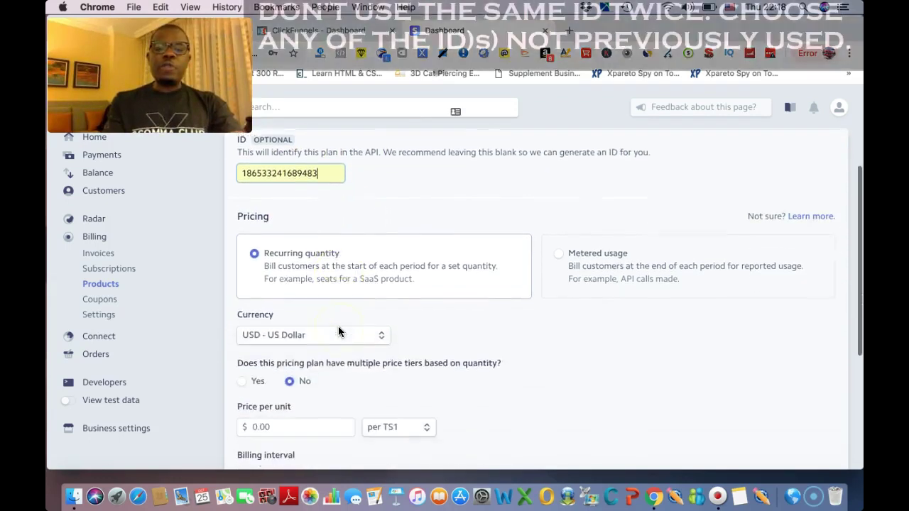
pyautogui.scroll(-2, 338, 329)
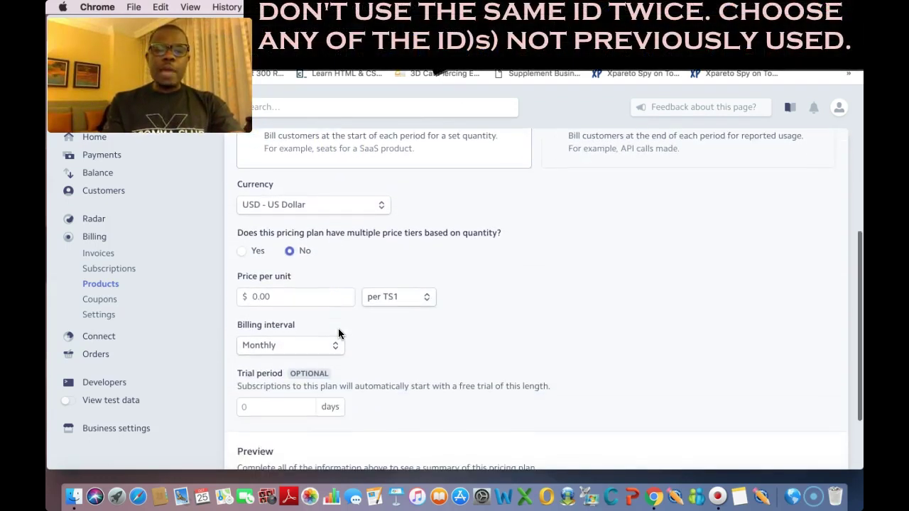
pyautogui.click(280, 295)
pyautogui.moveTo(281, 295); pyautogui.dragTo(243, 299)
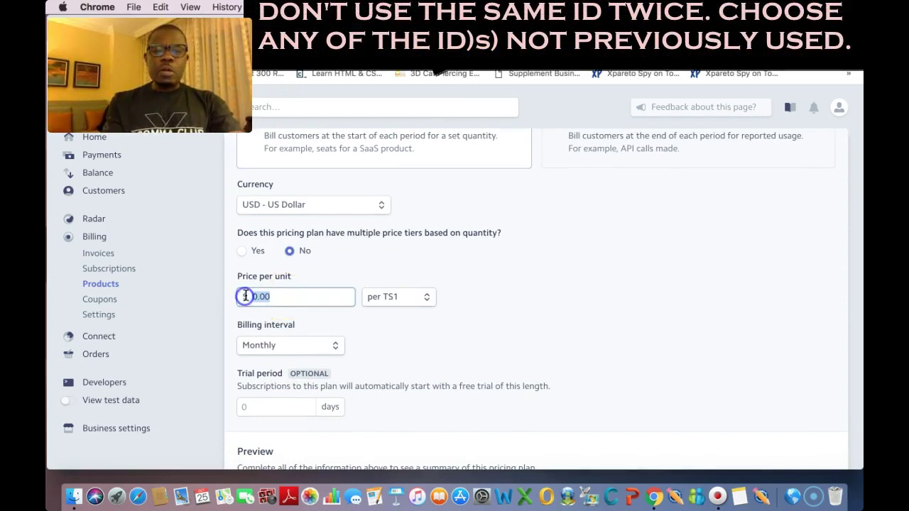
pyautogui.write('1')
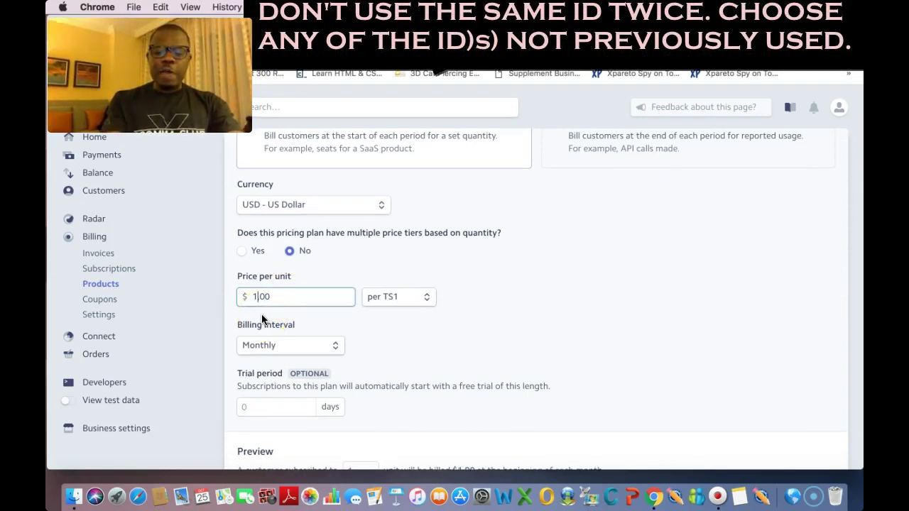
pyautogui.press('Right')
pyautogui.press('Right')
pyautogui.press('Right')
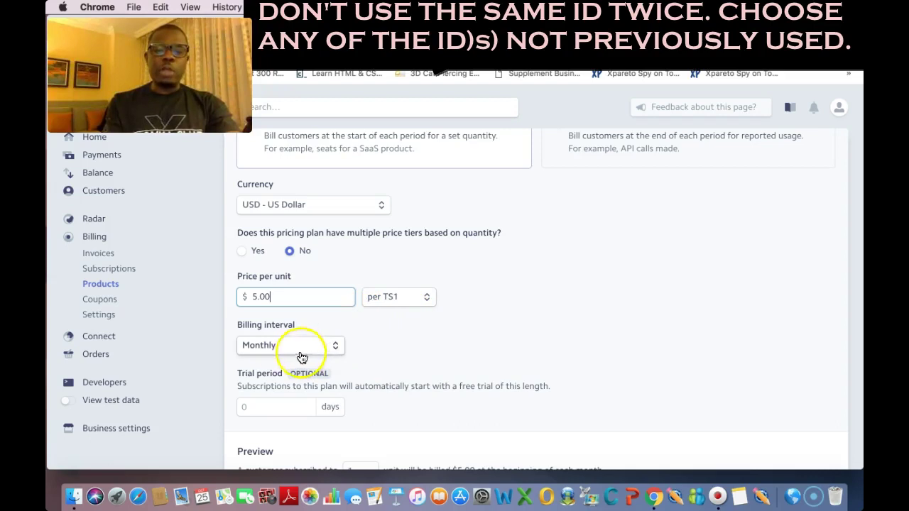
# Set the plan's billing interval to a custom period of 10 weeks.
pyautogui.click(336, 345)
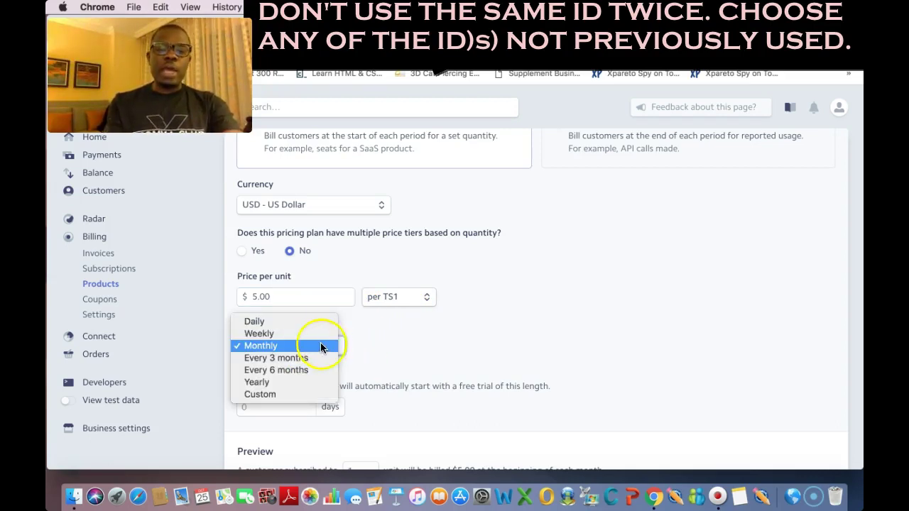
pyautogui.click(296, 394)
pyautogui.click(363, 346)
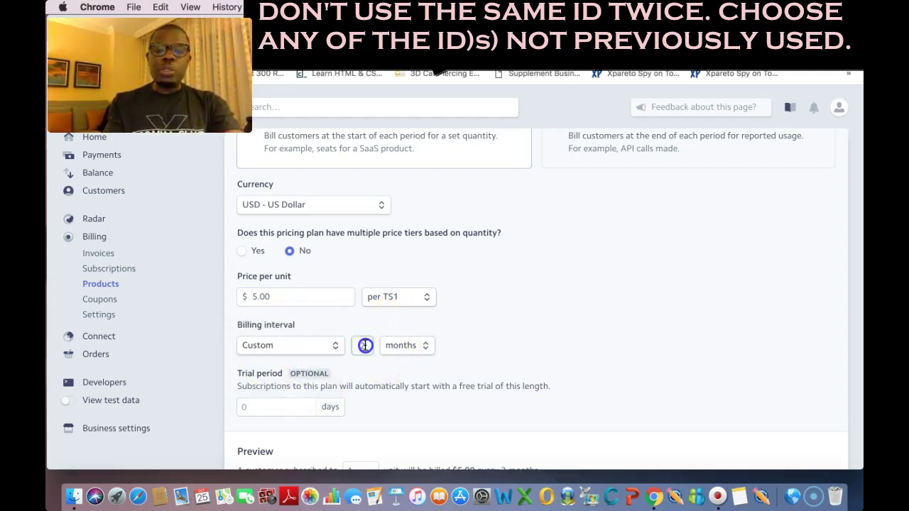
pyautogui.press('BackSpace')
pyautogui.write('10')
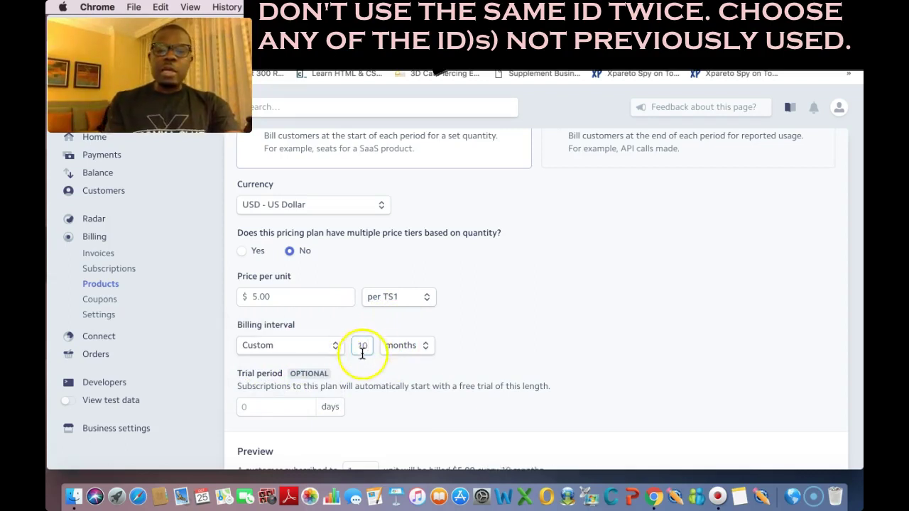
pyautogui.click(399, 353)
pyautogui.click(403, 335)
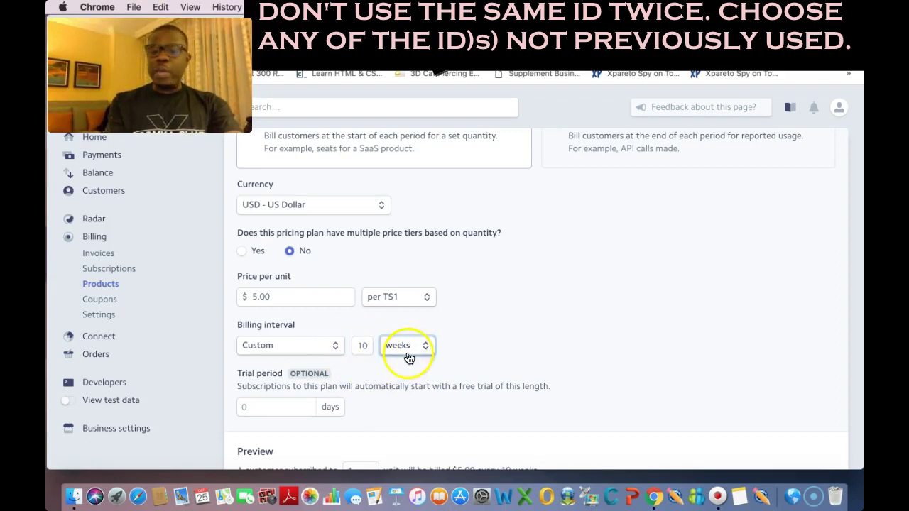
# Keep the custom billing interval and change its length to 4 weeks.
pyautogui.click(338, 346)
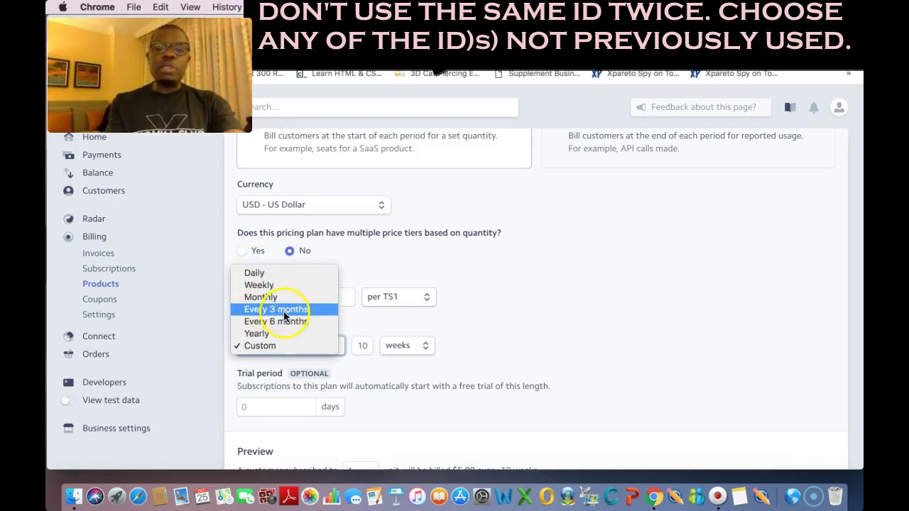
pyautogui.click(266, 346)
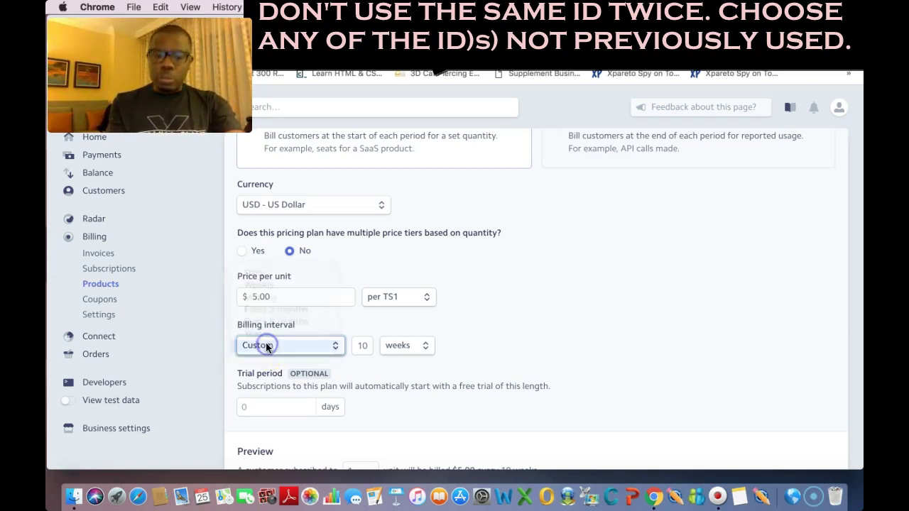
pyautogui.click(367, 345)
pyautogui.moveTo(367, 345); pyautogui.dragTo(354, 346)
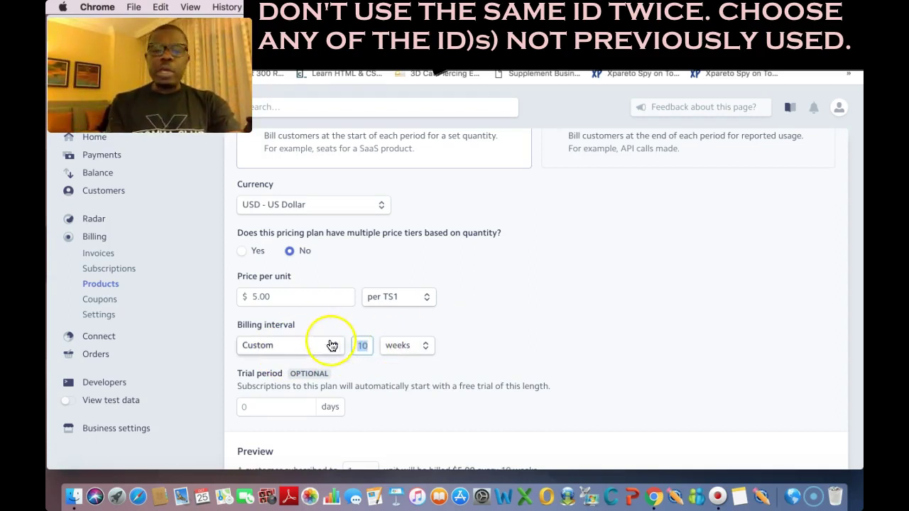
pyautogui.click(360, 345)
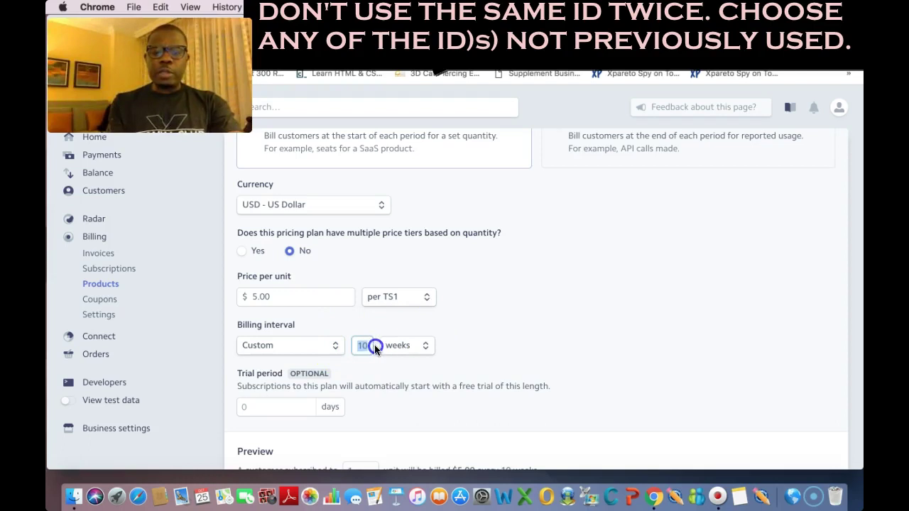
pyautogui.write('4')
pyautogui.click(477, 345)
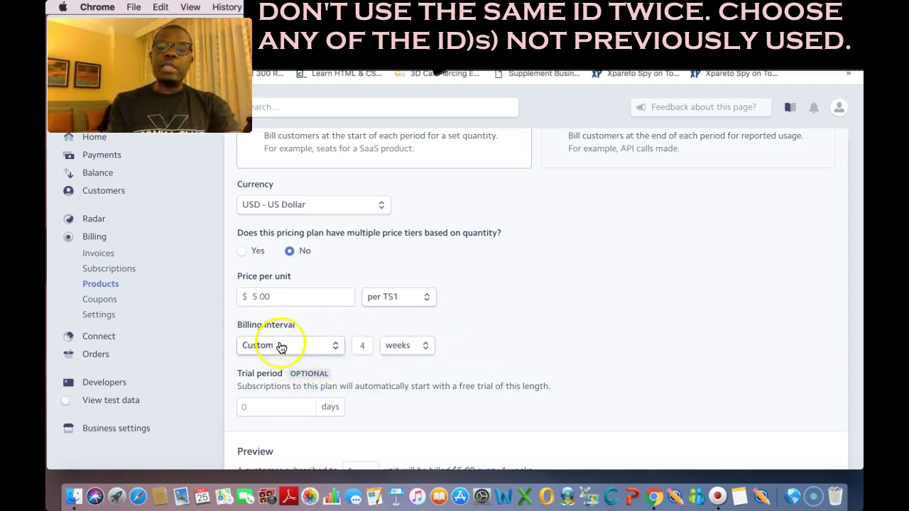
# Try to add the pricing plan to the test1 product.
pyautogui.scroll(-2, 408, 410)
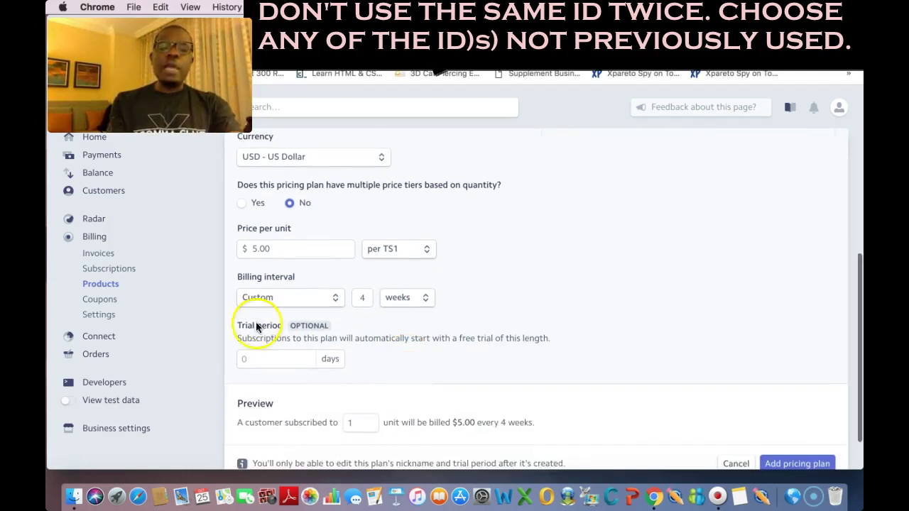
pyautogui.scroll(-2, 455, 386)
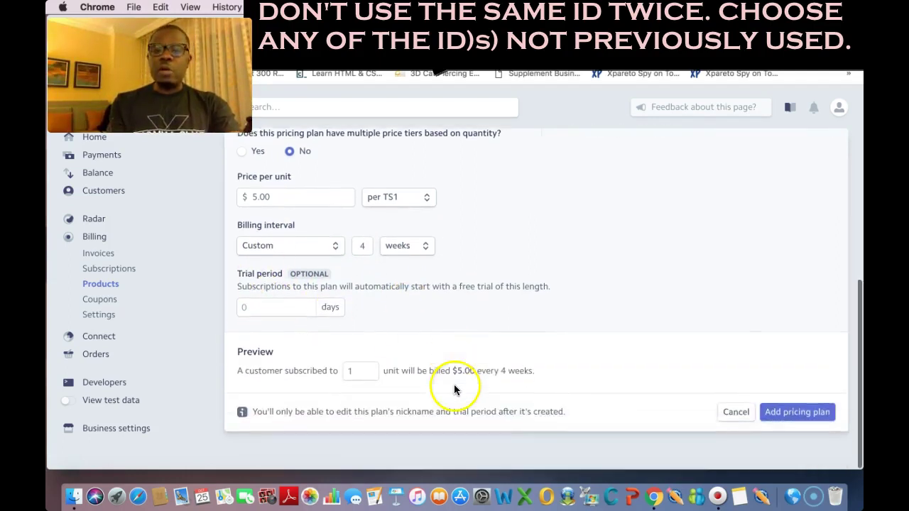
pyautogui.click(803, 417)
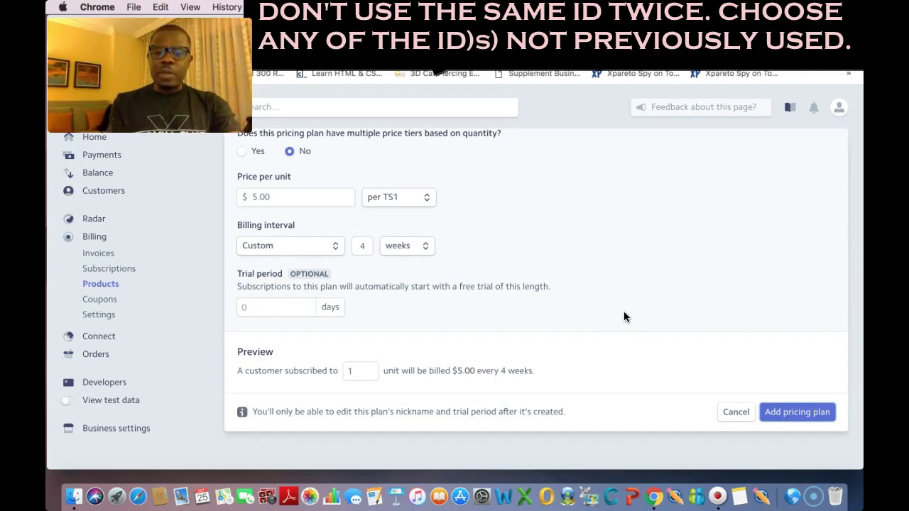
# Clear the ID of the pricing plan for the test1 product.
pyautogui.scroll(10, 630, 314)
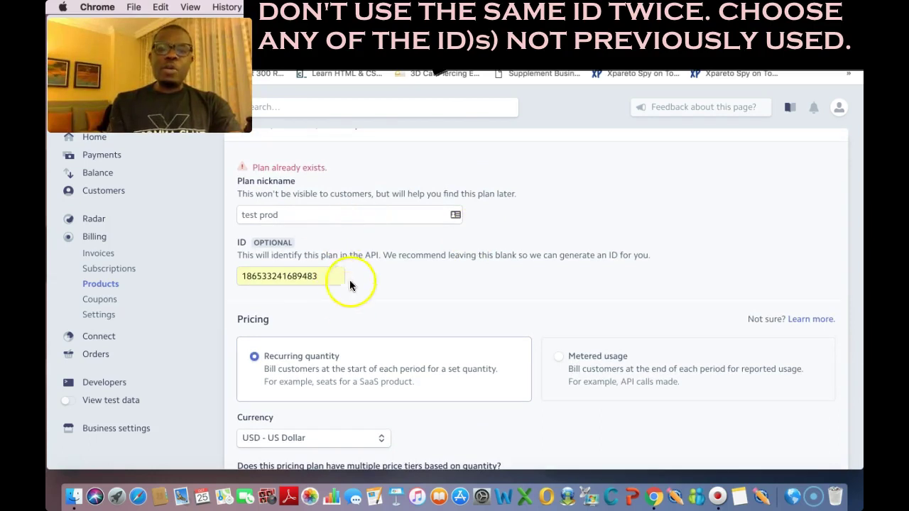
pyautogui.scroll(-4, 348, 292)
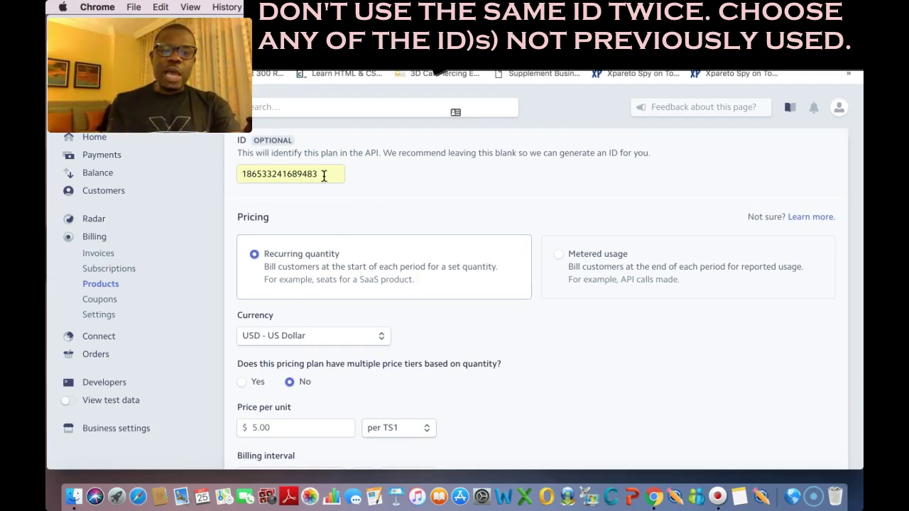
pyautogui.click(324, 176)
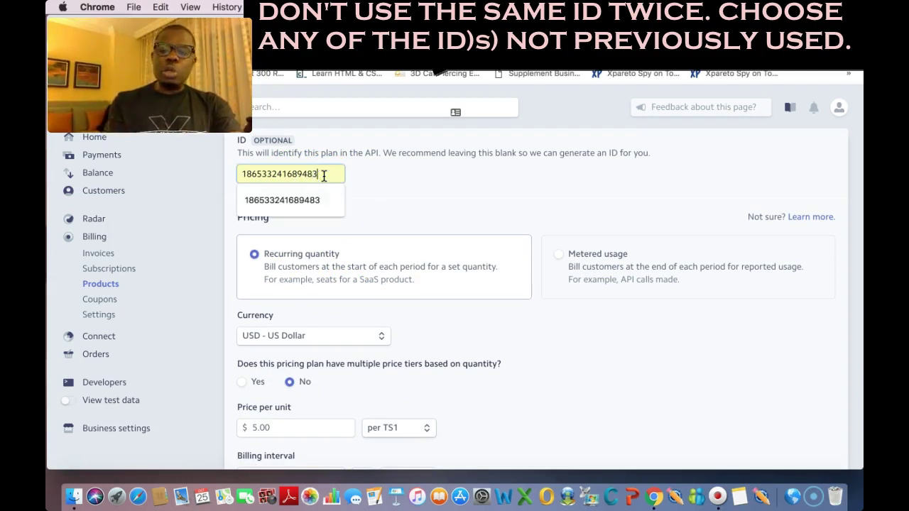
pyautogui.press('BackSpace')
pyautogui.press('BackSpace')
pyautogui.press('BackSpace')
pyautogui.press('BackSpace')
pyautogui.press('BackSpace')
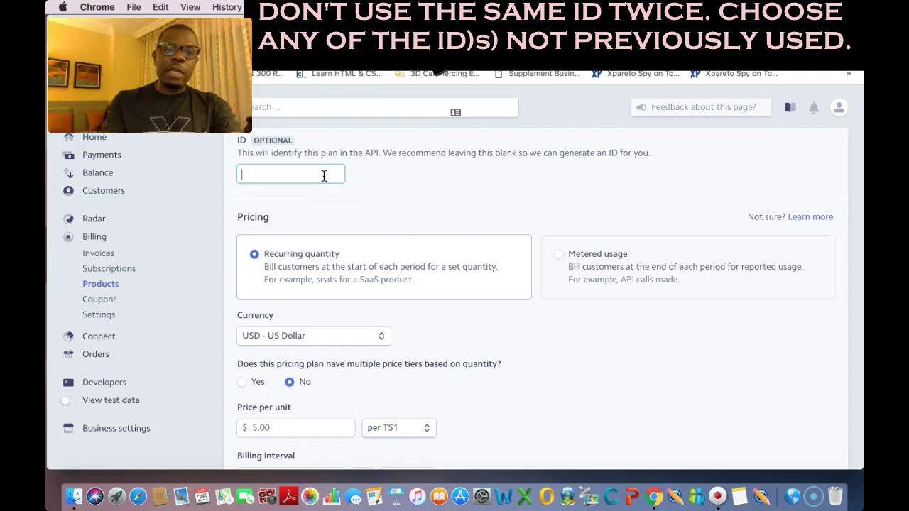
pyautogui.click(327, 173)
pyautogui.click(291, 238)
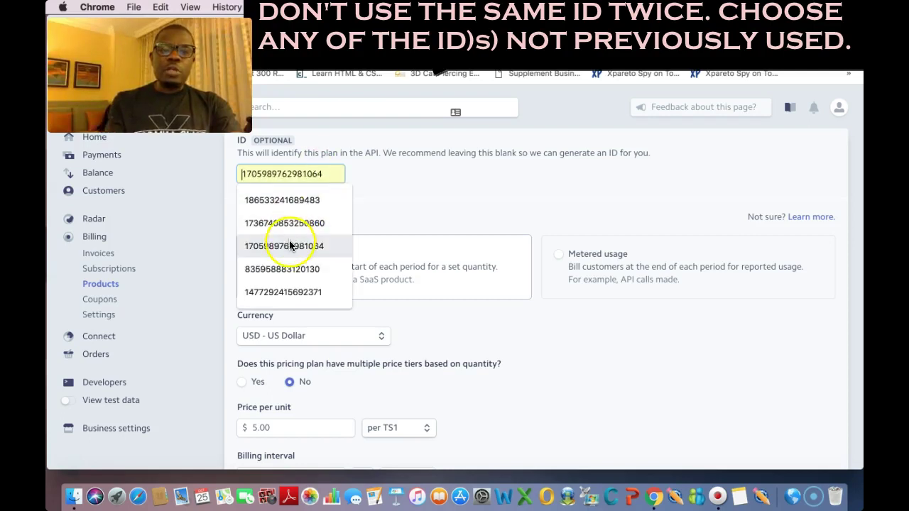
pyautogui.click(290, 244)
pyautogui.moveTo(323, 174); pyautogui.dragTo(224, 176)
pyautogui.press('BackSpace')
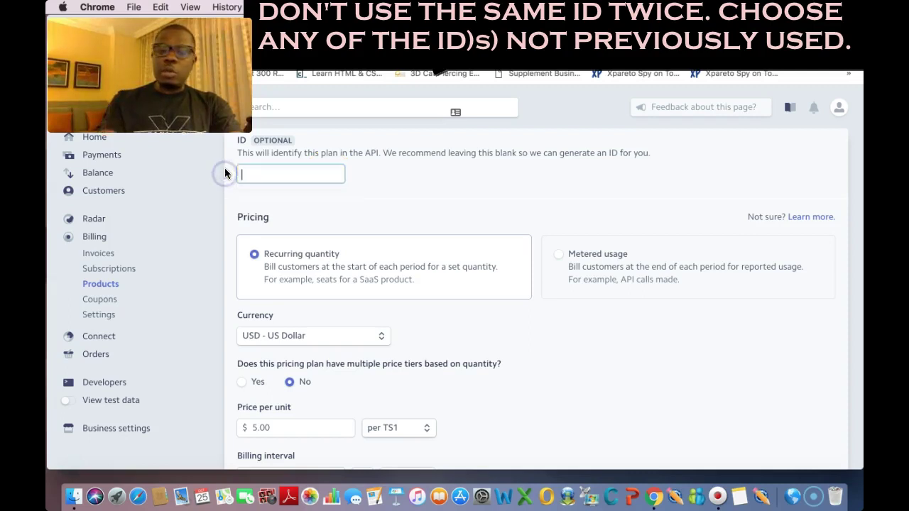
pyautogui.click(250, 175)
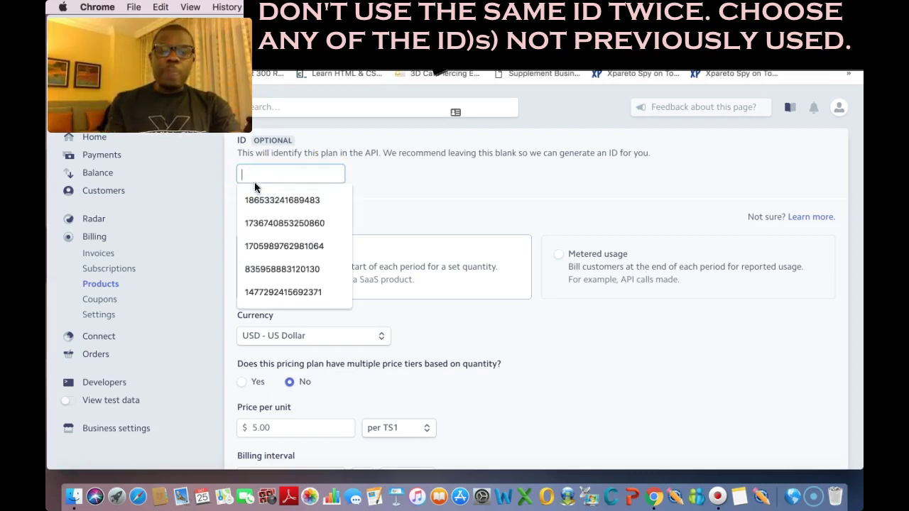
pyautogui.click(262, 213)
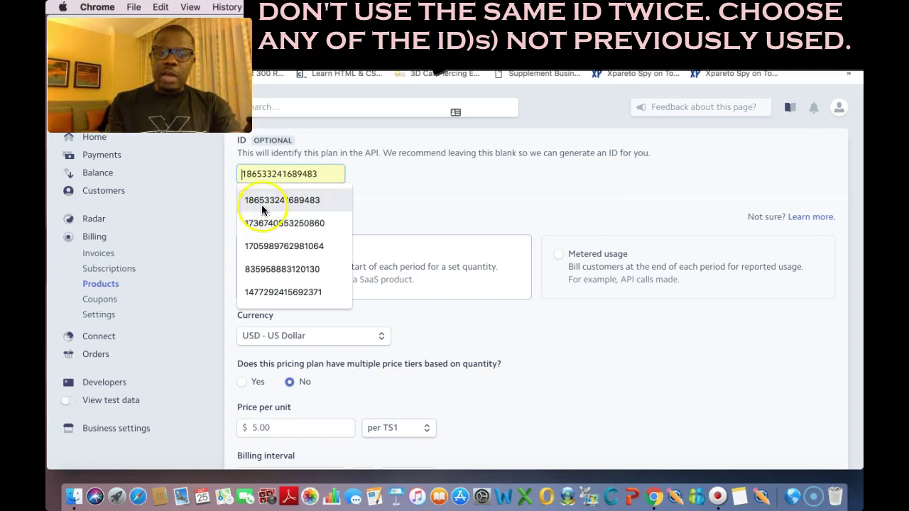
pyautogui.click(266, 246)
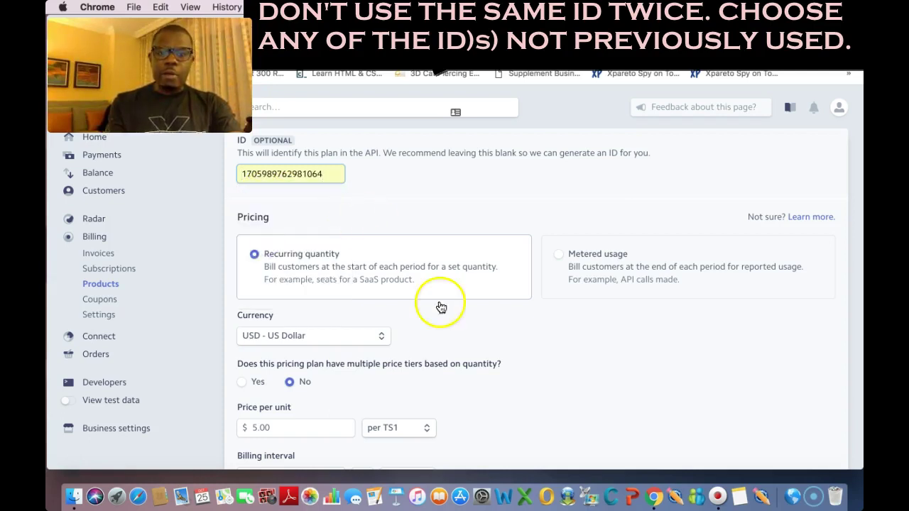
# Add the pricing plan of $5.00 every 4 weeks to the test1 product.
pyautogui.scroll(-2, 439, 389)
pyautogui.scroll(-5, 439, 389)
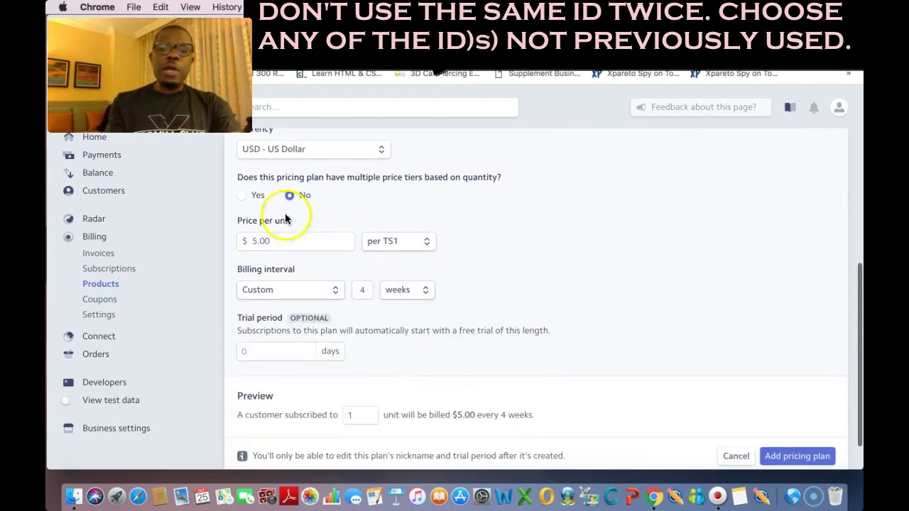
pyautogui.scroll(-1, 376, 305)
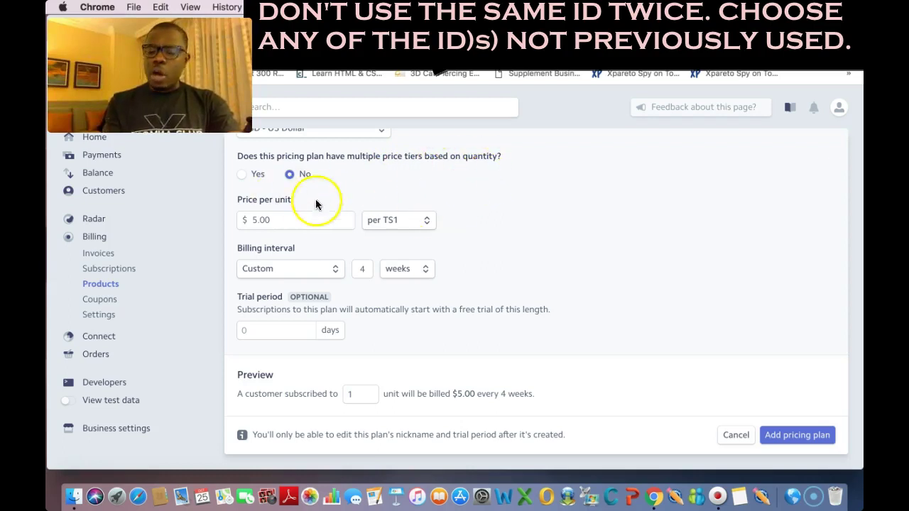
pyautogui.scroll(-1, 560, 296)
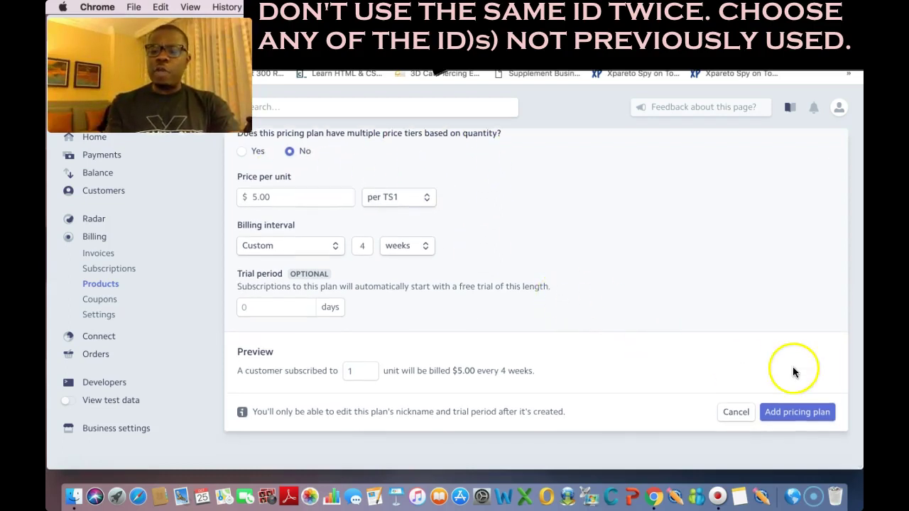
pyautogui.click(791, 414)
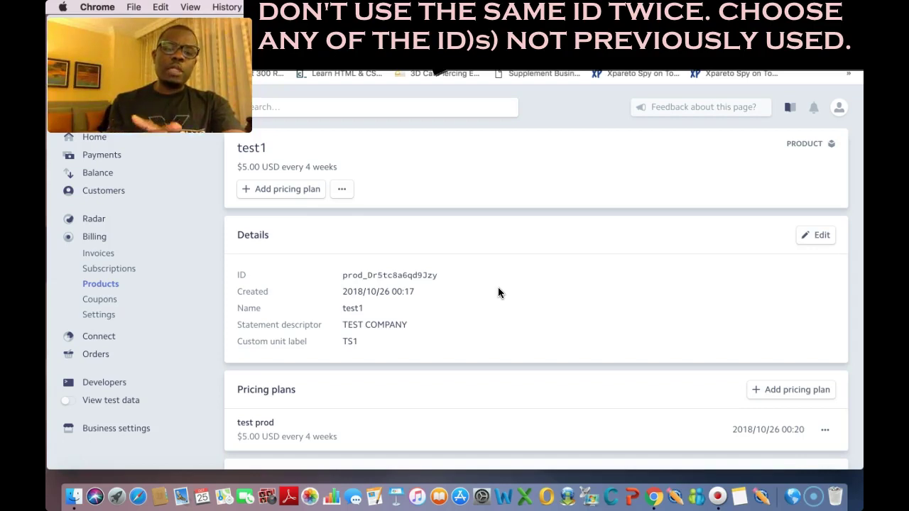
pyautogui.scroll(-1, 498, 287)
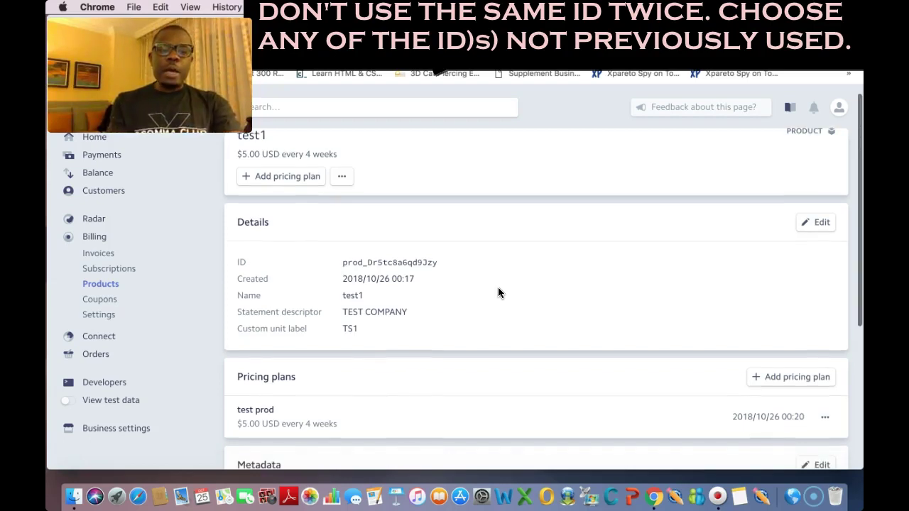
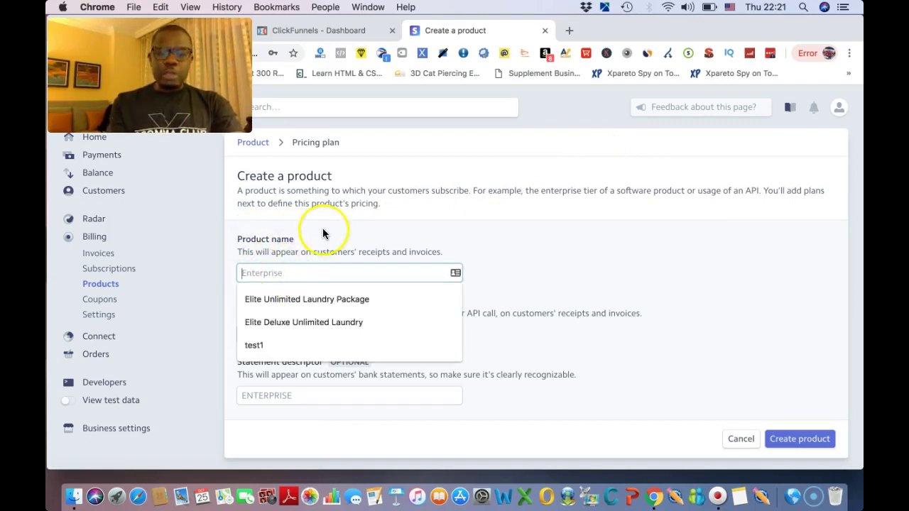
# Create a product named test2 with the unit label ts2 and the statement descriptor TEST COMPANY.
pyautogui.write('test2')
pyautogui.click(298, 334)
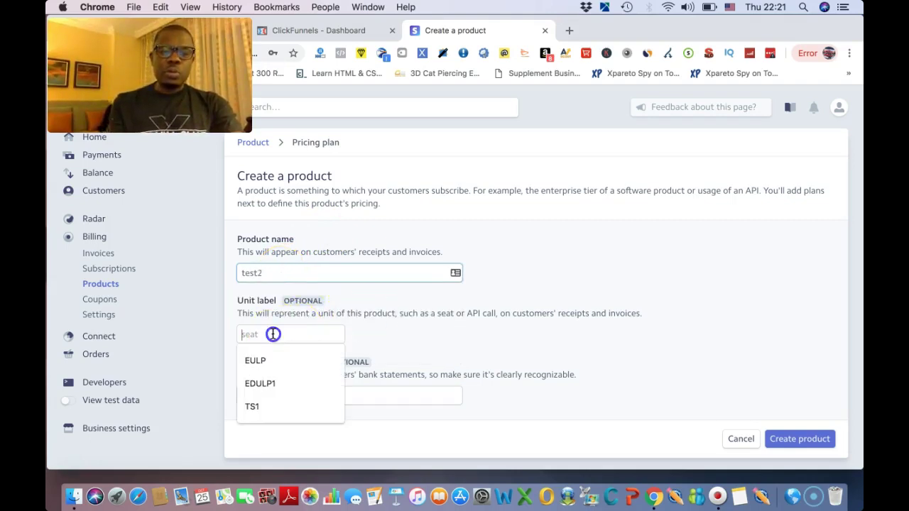
pyautogui.write('ts')
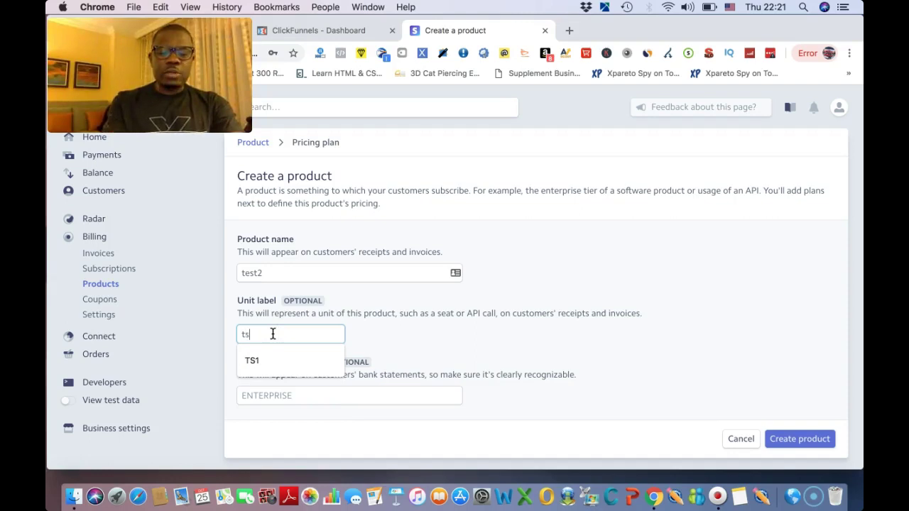
pyautogui.write('2')
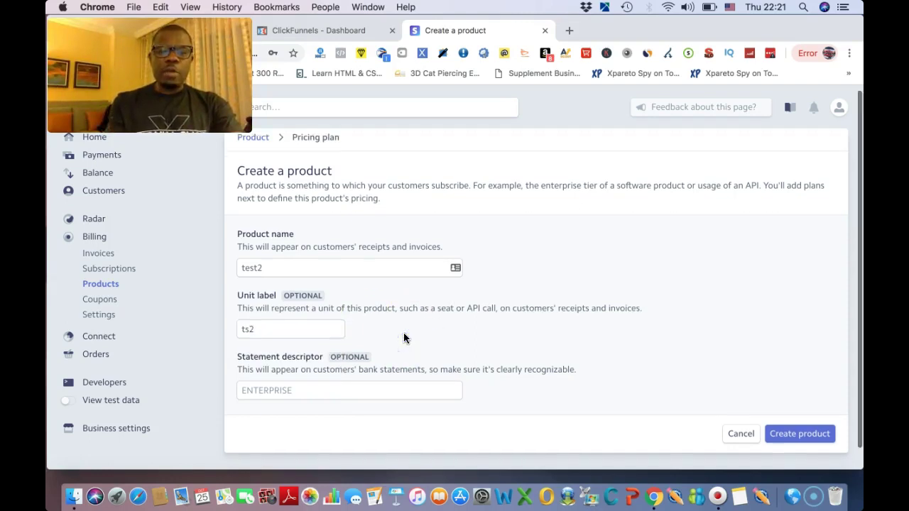
pyautogui.scroll(-1, 403, 339)
pyautogui.click(312, 368)
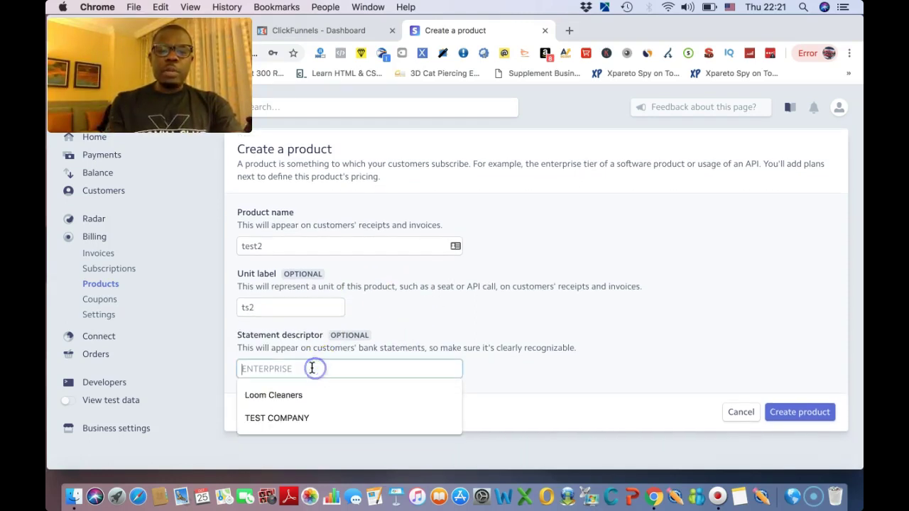
pyautogui.click(282, 419)
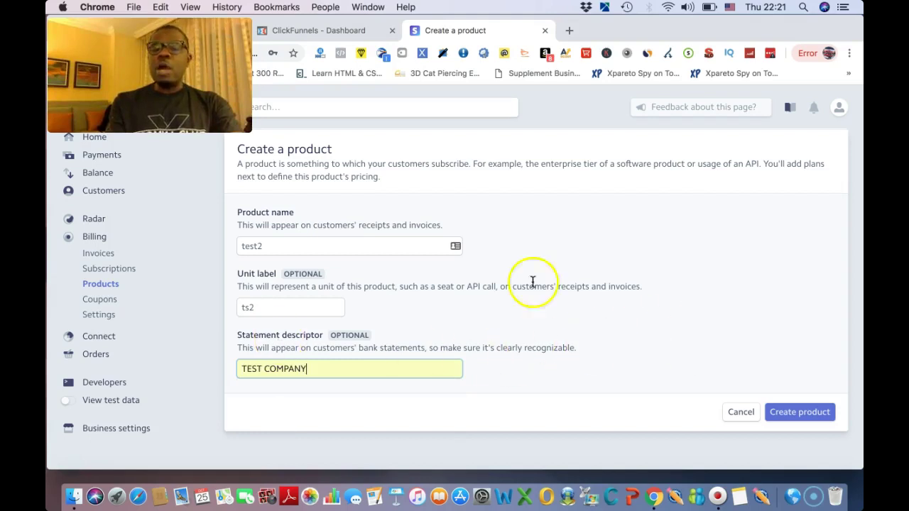
pyautogui.click(810, 410)
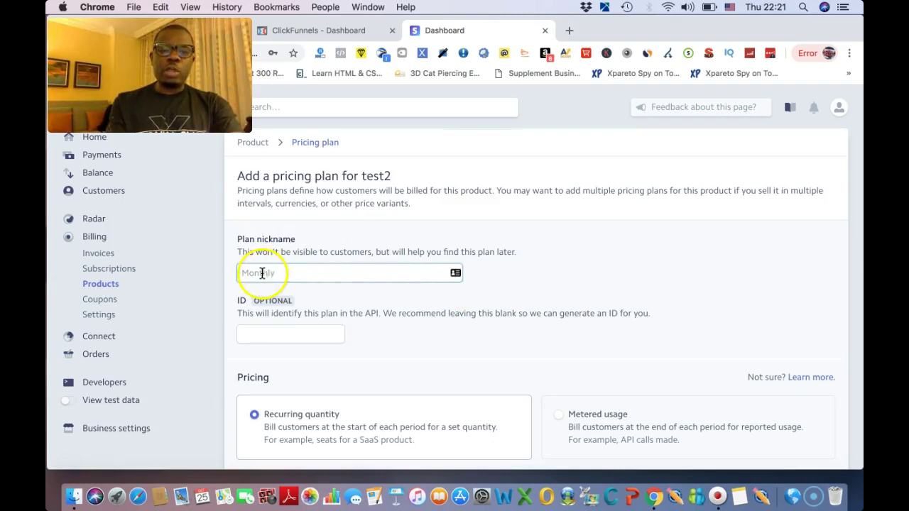
pyautogui.click(262, 274)
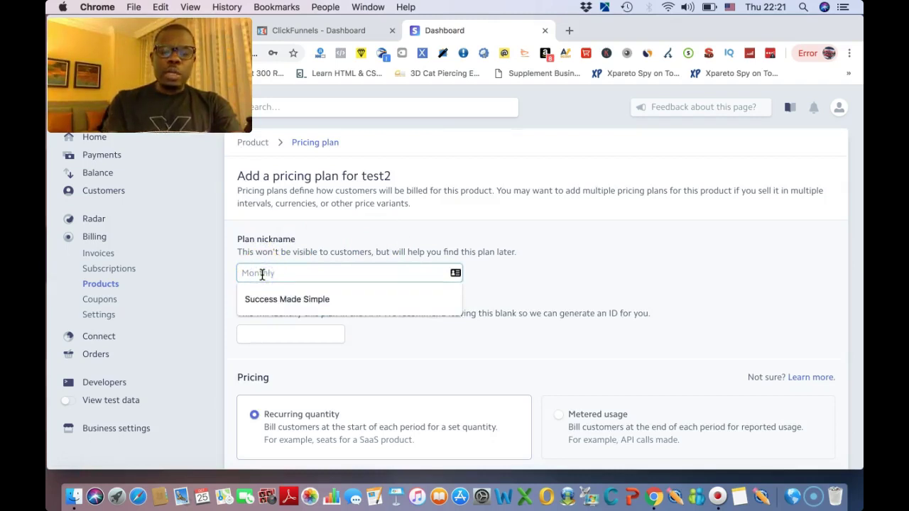
pyautogui.write('test2')
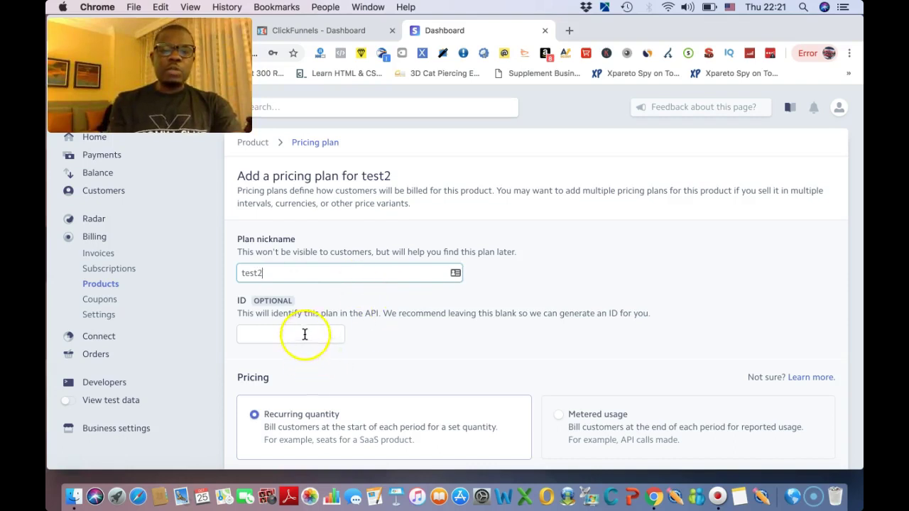
pyautogui.click(307, 332)
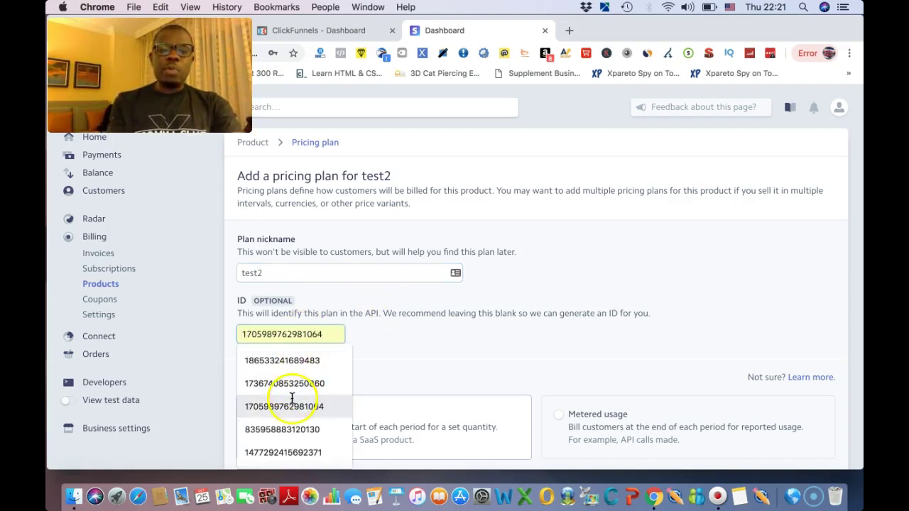
pyautogui.click(289, 355)
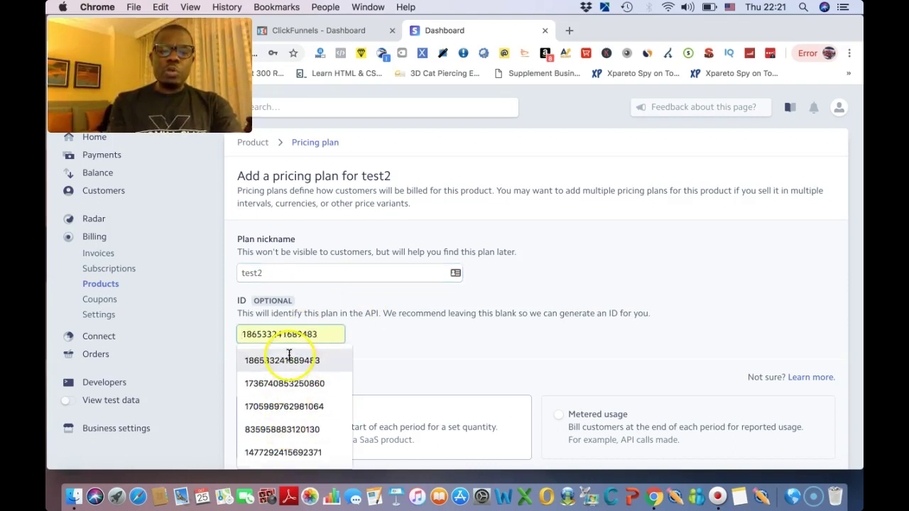
pyautogui.click(270, 430)
# Keep USD - US Dollar as the plan's currency and set its price per unit to $5.00.
pyautogui.scroll(-5, 388, 372)
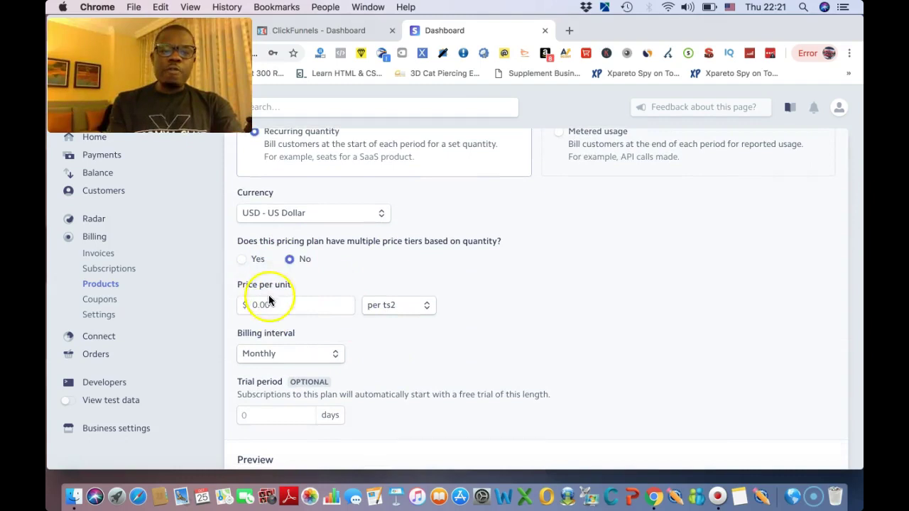
pyautogui.click(291, 214)
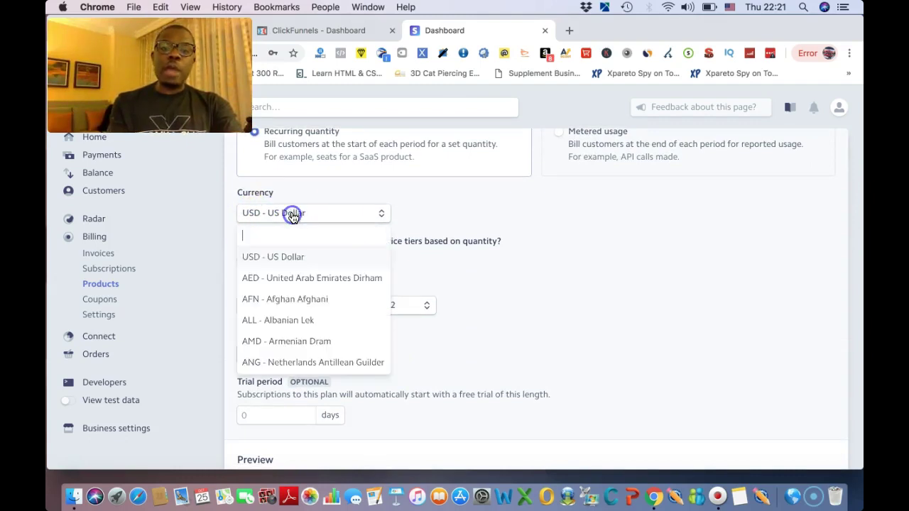
pyautogui.click(275, 258)
pyautogui.click(248, 306)
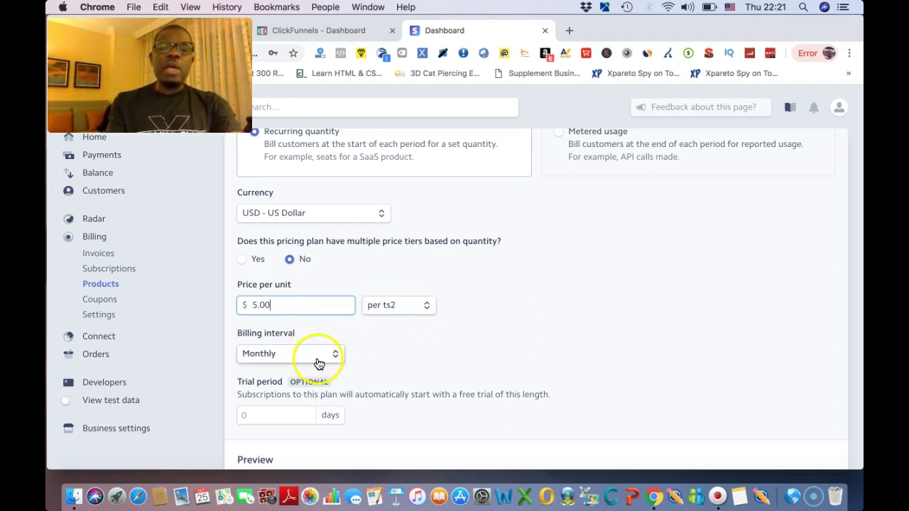
# Keep the billing interval at Monthly and add the pricing plan to the test2 product.
pyautogui.scroll(-2, 319, 363)
pyautogui.click(288, 304)
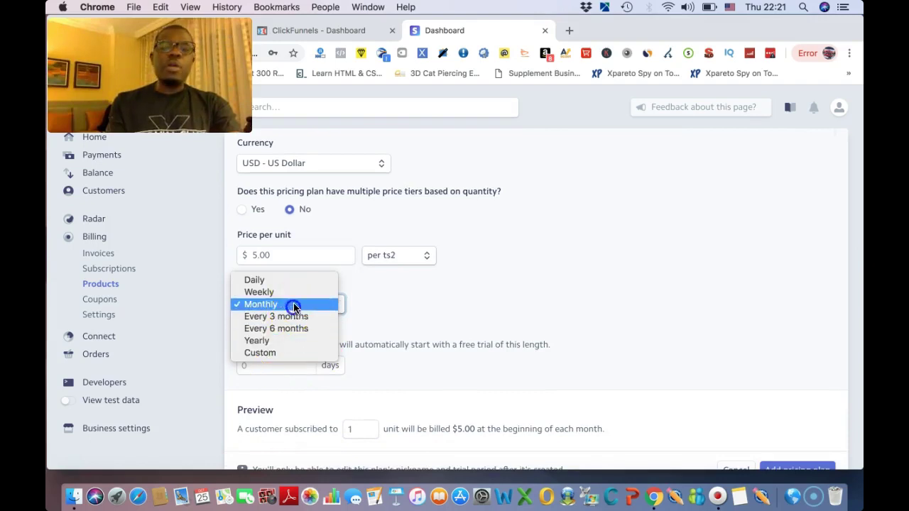
pyautogui.click(294, 305)
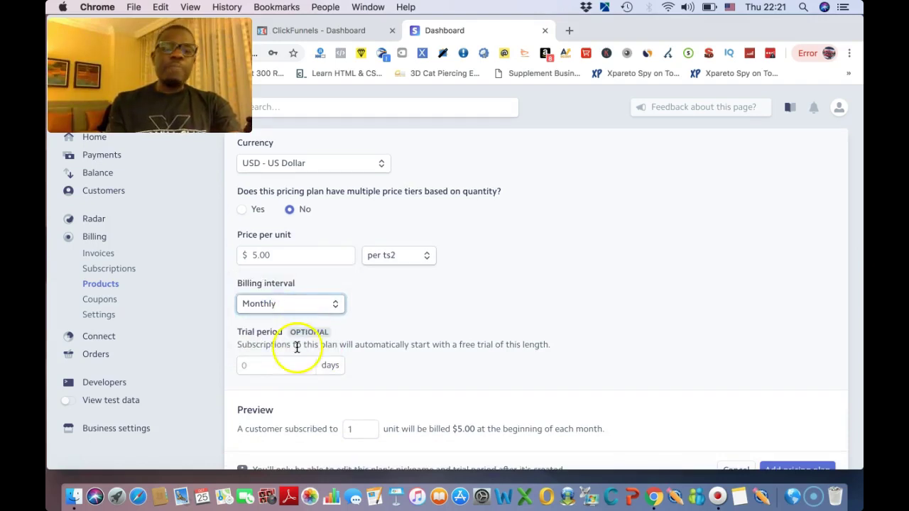
pyautogui.scroll(-2, 296, 348)
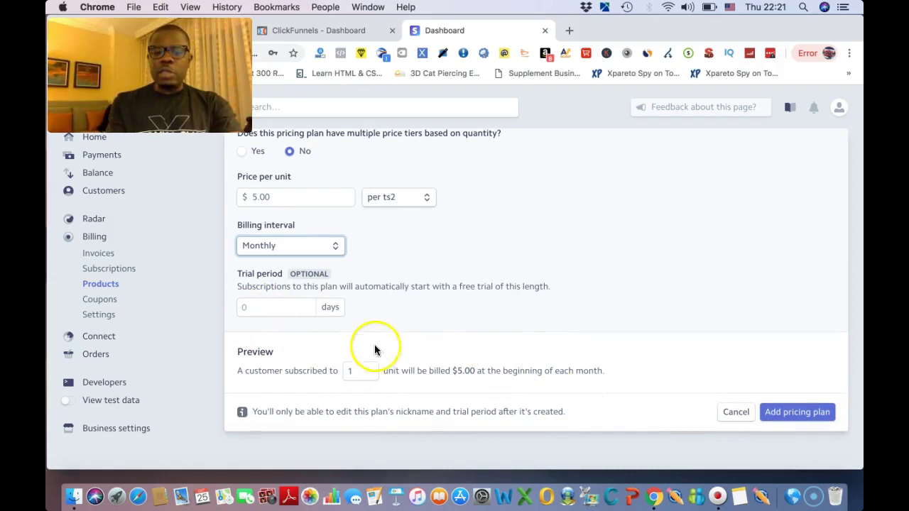
pyautogui.click(796, 420)
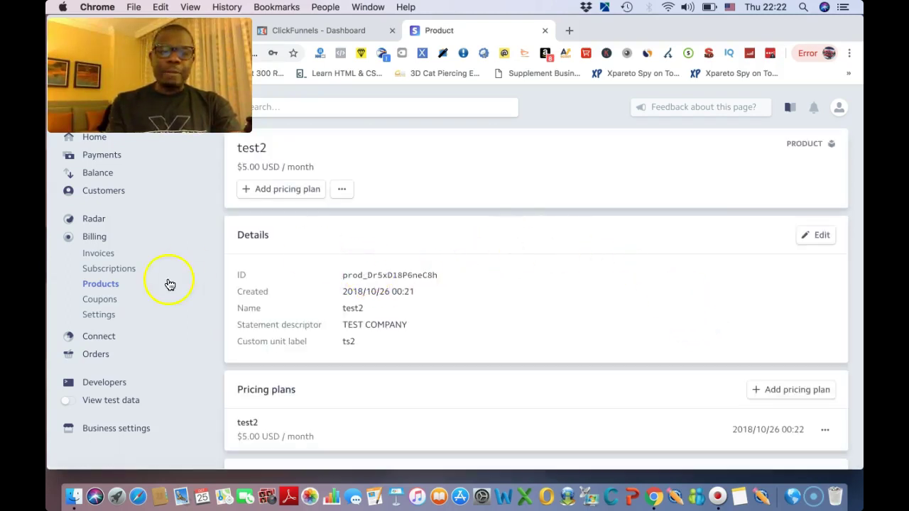
# Open the test1 product without pricing plans from the product list and go to its pricing plans section.
pyautogui.click(97, 290)
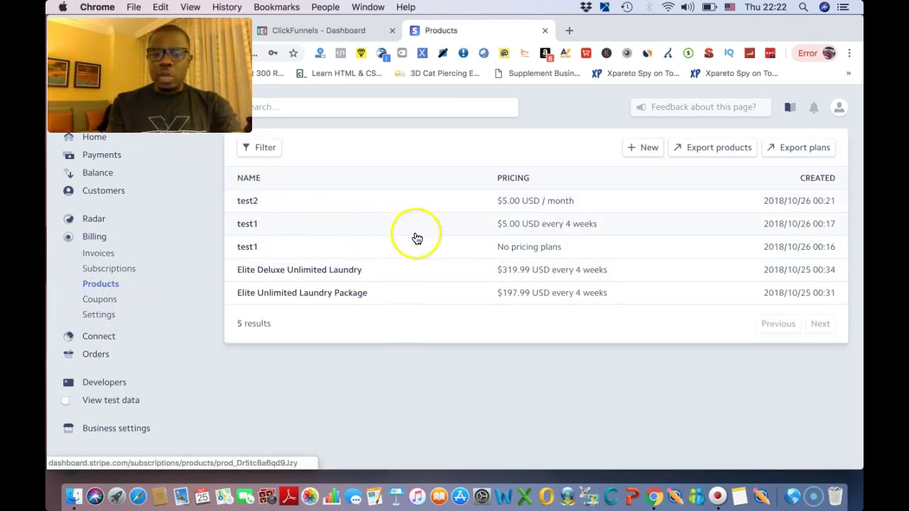
pyautogui.click(546, 250)
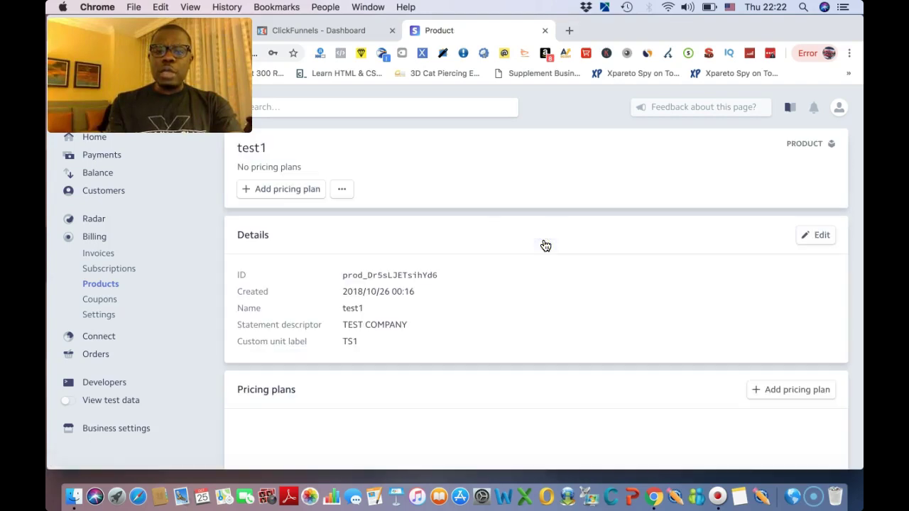
pyautogui.scroll(-3, 656, 320)
pyautogui.scroll(2, 656, 320)
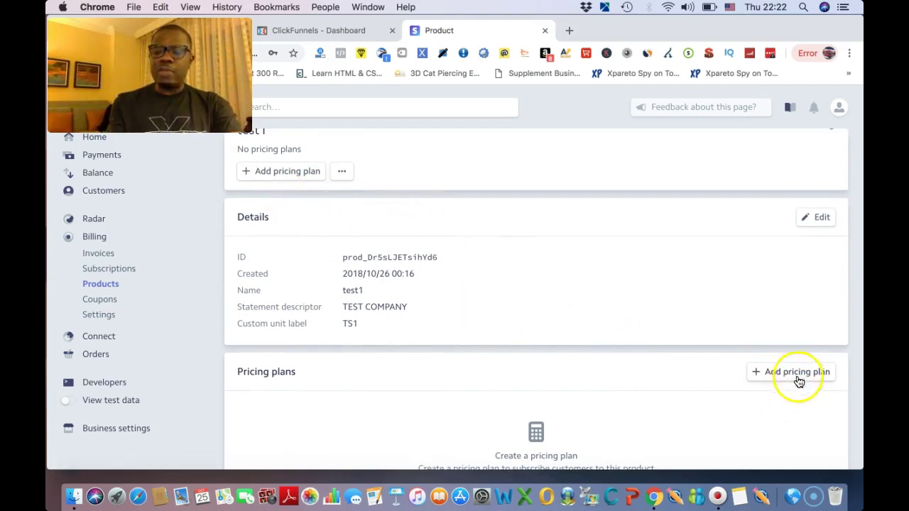
# Delete the open test1 product that has no pricing plans and confirm the deletion.
pyautogui.click(341, 174)
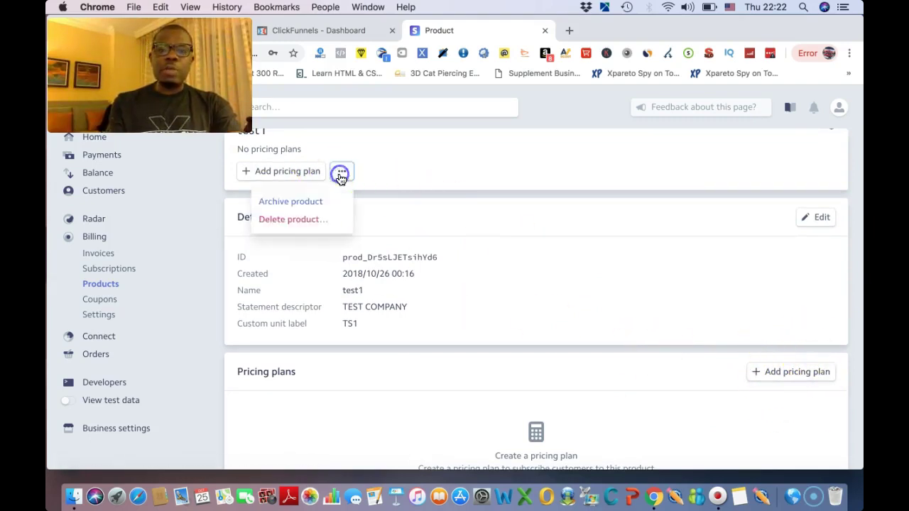
pyautogui.click(306, 219)
pyautogui.click(509, 312)
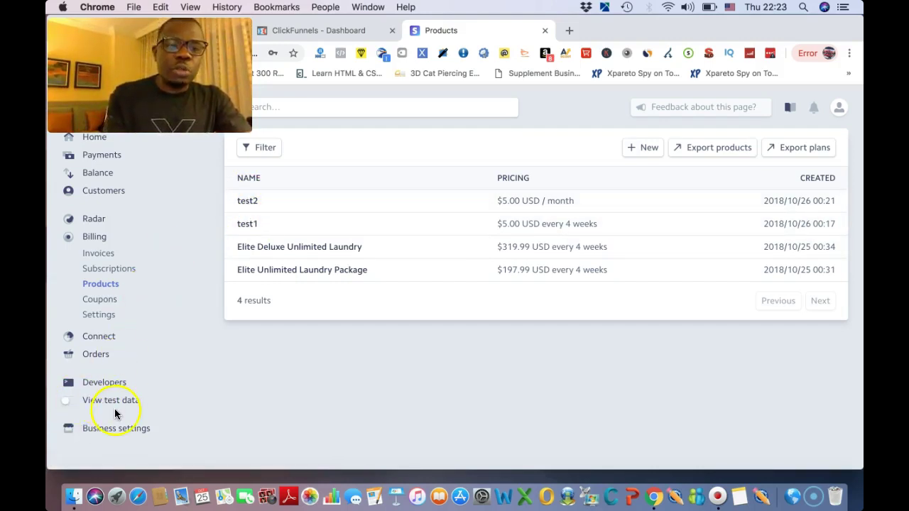
# Switch the Billing area to viewing test data and open its product list.
pyautogui.click(97, 239)
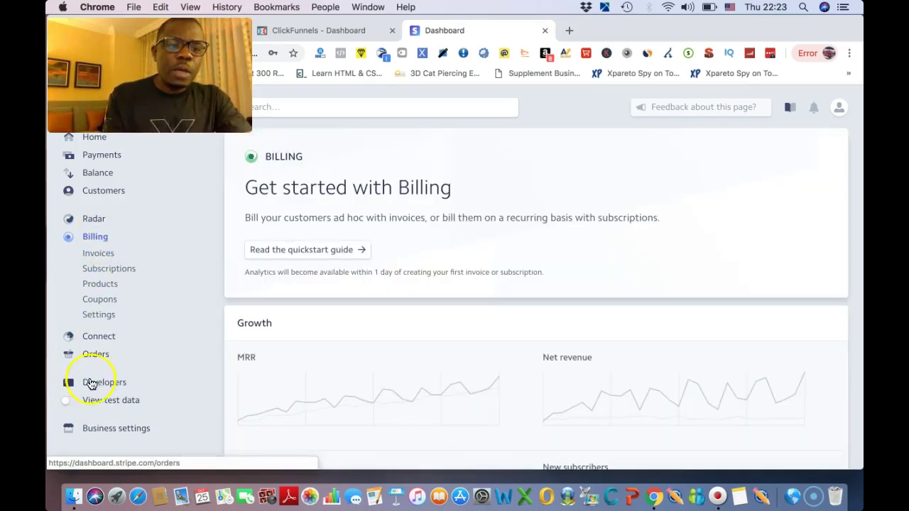
pyautogui.click(86, 402)
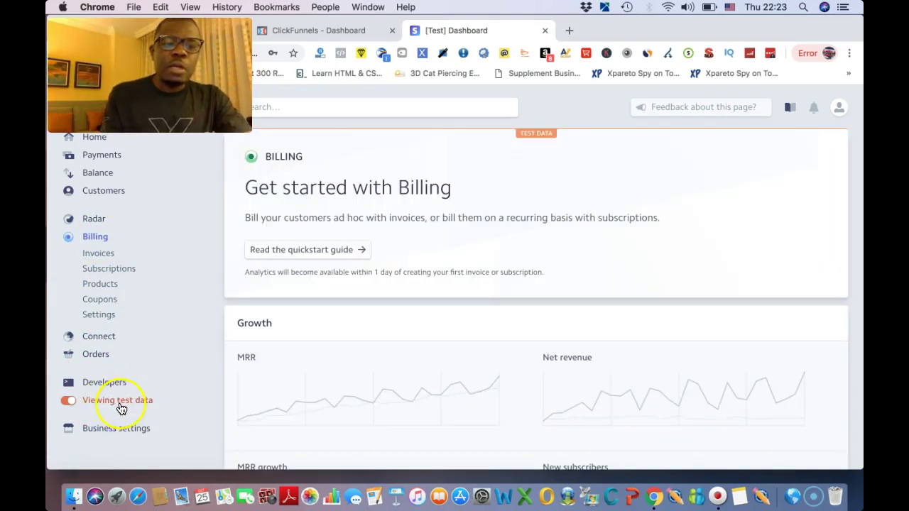
pyautogui.click(100, 284)
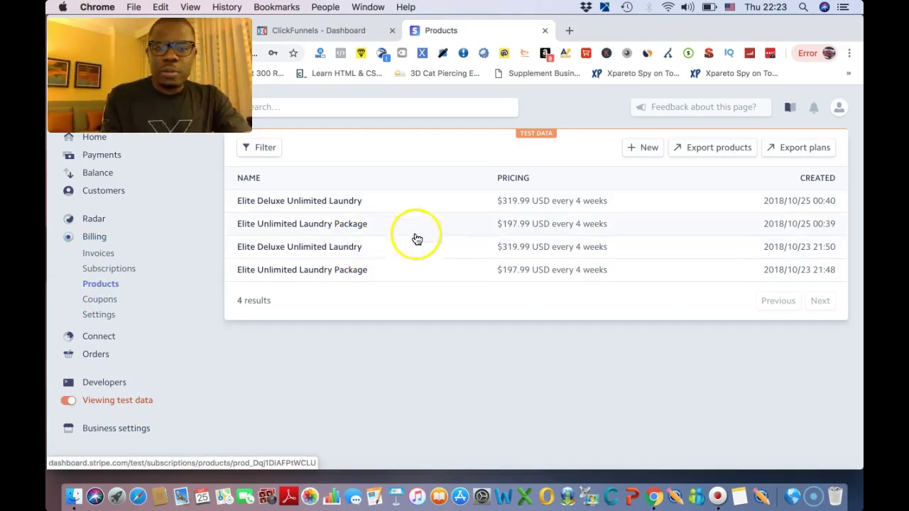
# Create a test-data product named test1 with unit label TS1 and statement descriptor TEST COMPANY.
pyautogui.click(644, 147)
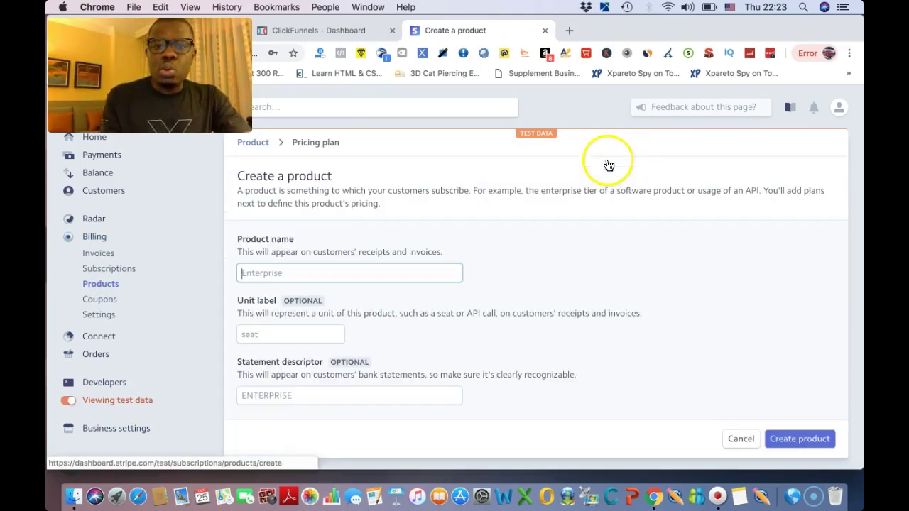
pyautogui.click(298, 272)
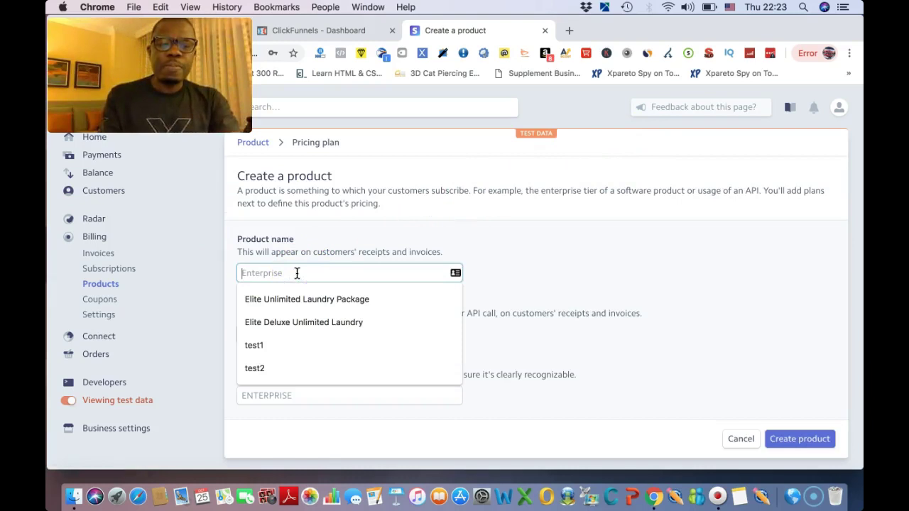
pyautogui.click(266, 347)
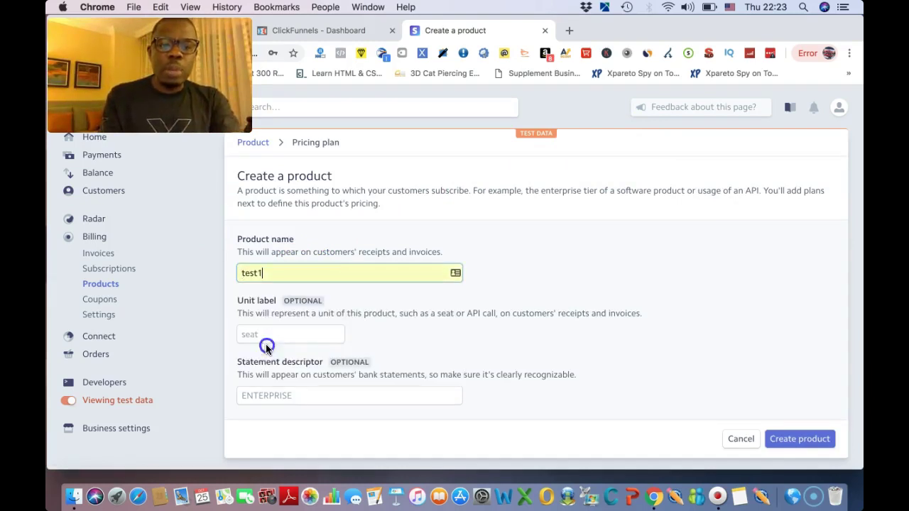
pyautogui.click(272, 334)
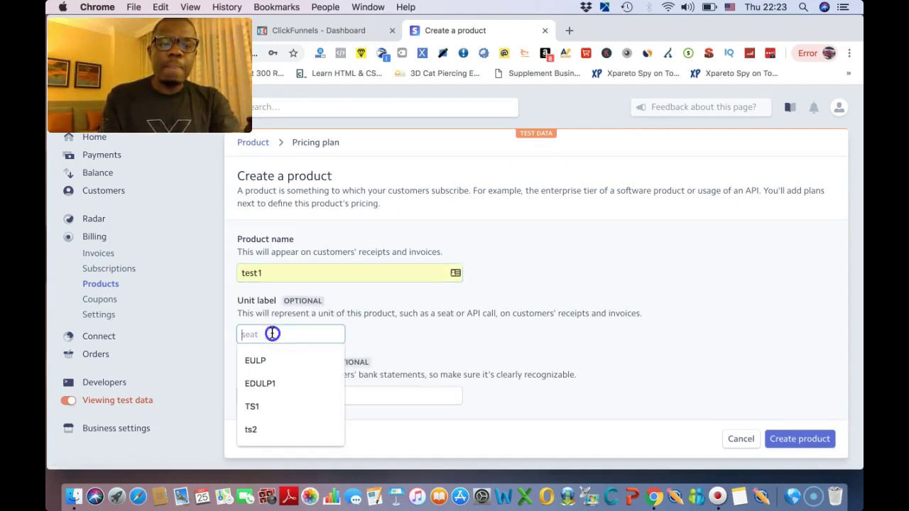
pyautogui.click(257, 407)
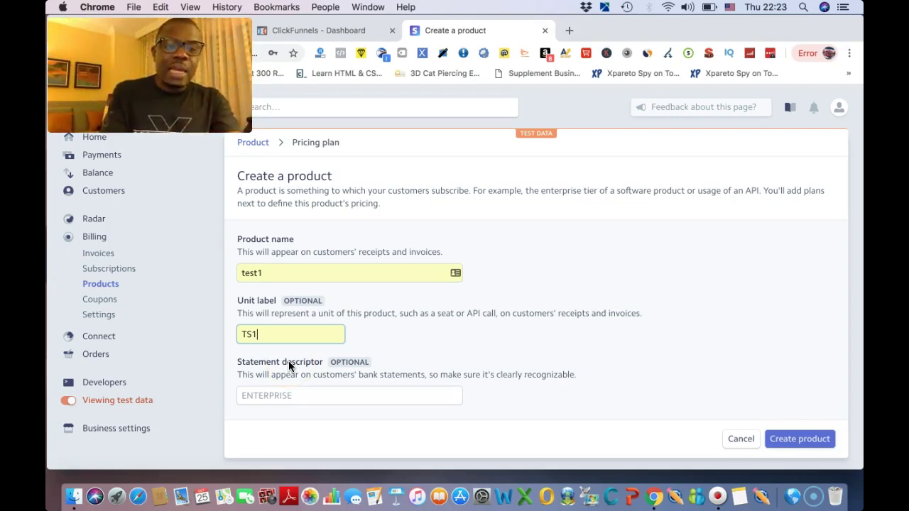
pyautogui.scroll(-1, 289, 367)
pyautogui.click(289, 366)
pyautogui.click(275, 419)
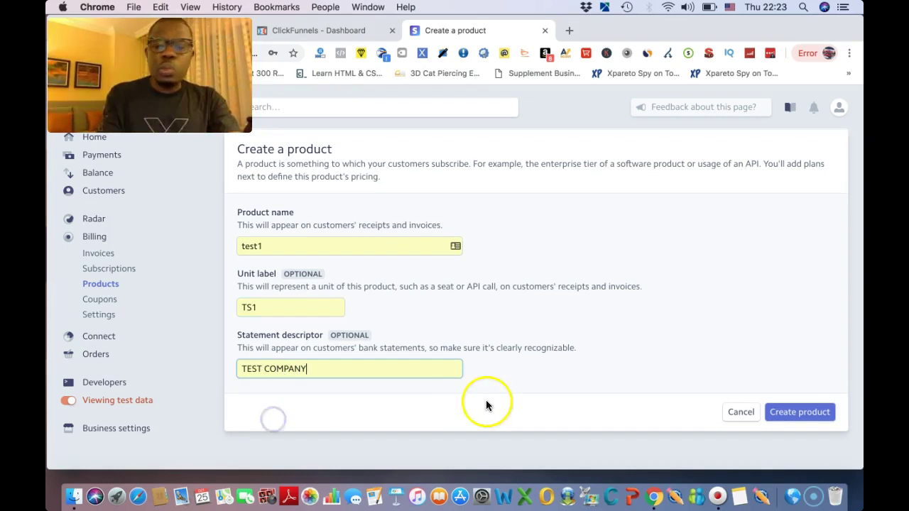
pyautogui.click(797, 419)
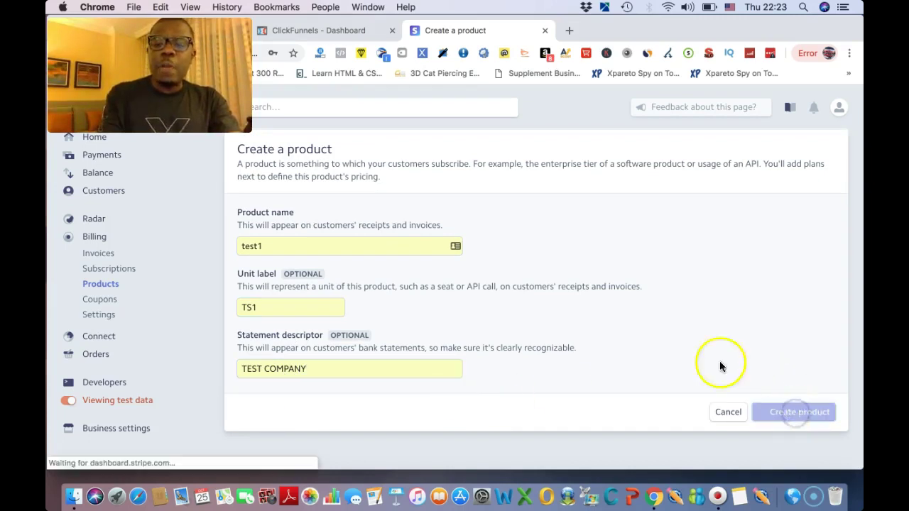
pyautogui.click(290, 272)
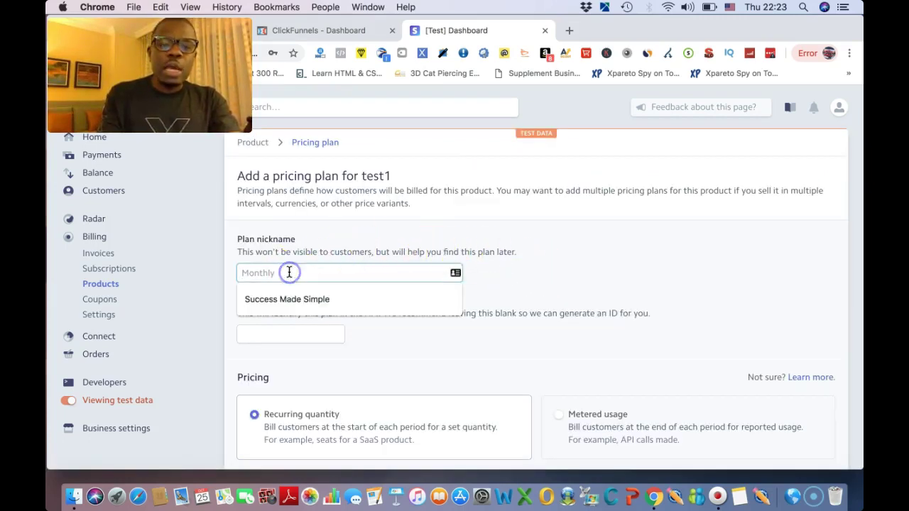
pyautogui.write('ts1')
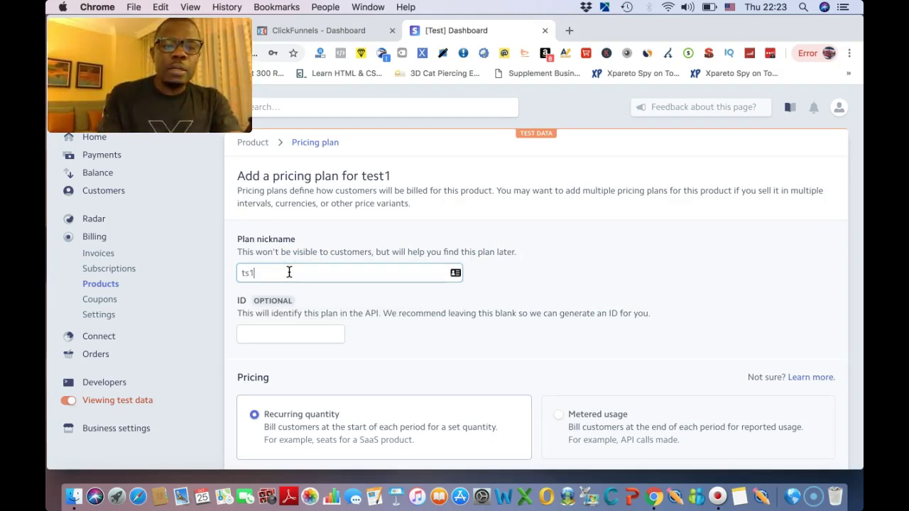
pyautogui.click(301, 333)
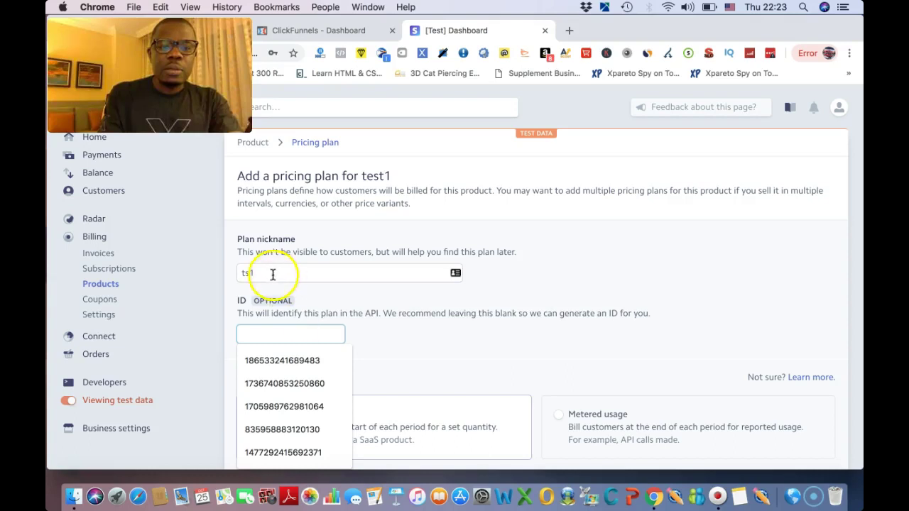
pyautogui.scroll(-1, 360, 362)
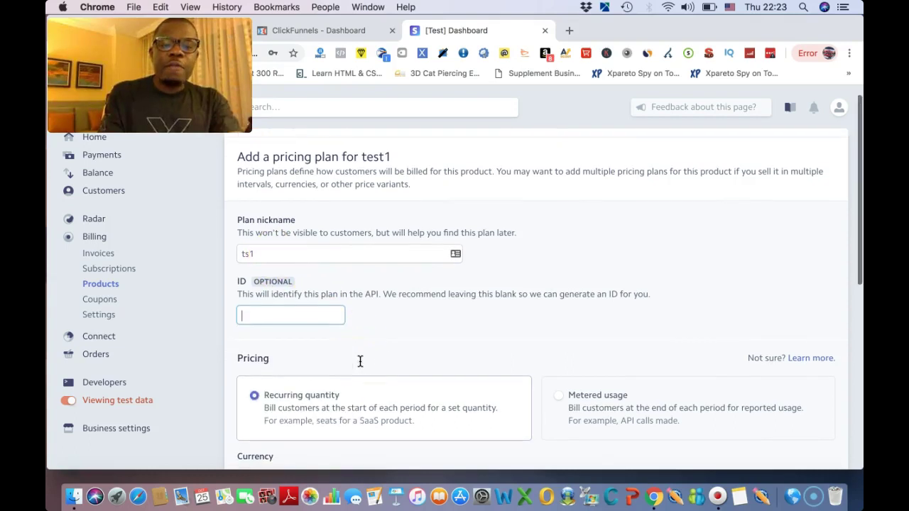
pyautogui.click(275, 315)
pyautogui.click(267, 385)
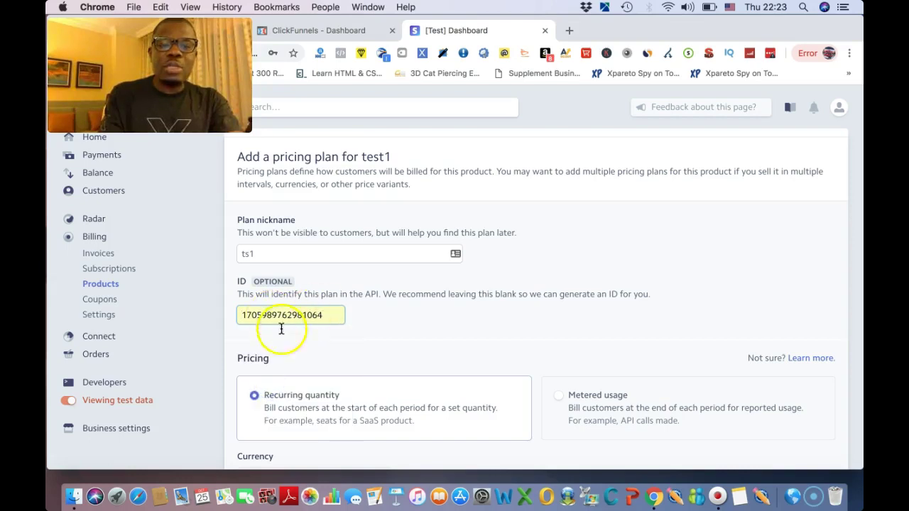
# Set the price per unit to $5.00 with monthly billing and add the pricing plan to the test1 product.
pyautogui.scroll(-4, 443, 364)
pyautogui.scroll(-4, 443, 364)
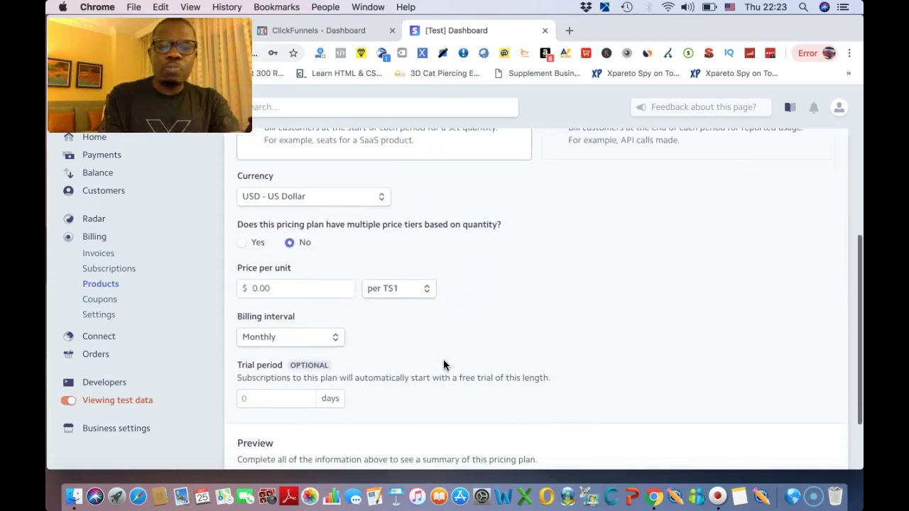
pyautogui.click(301, 291)
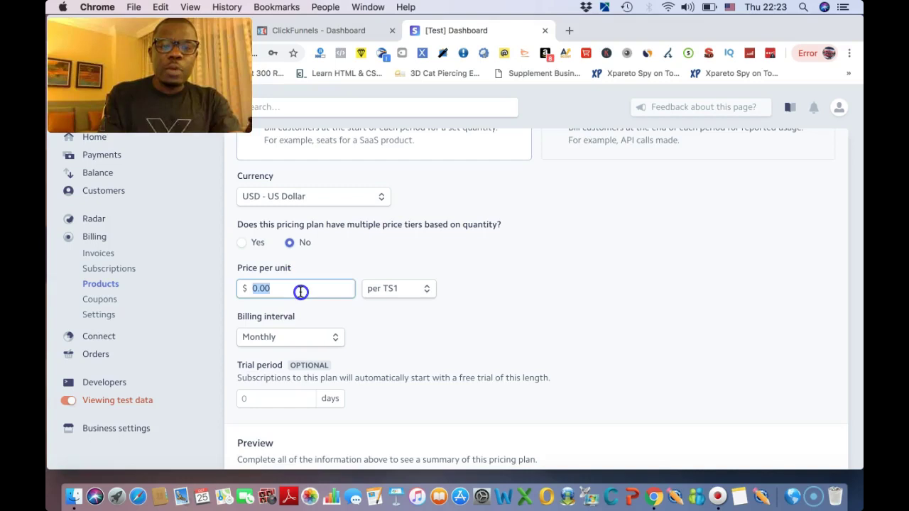
pyautogui.write('5')
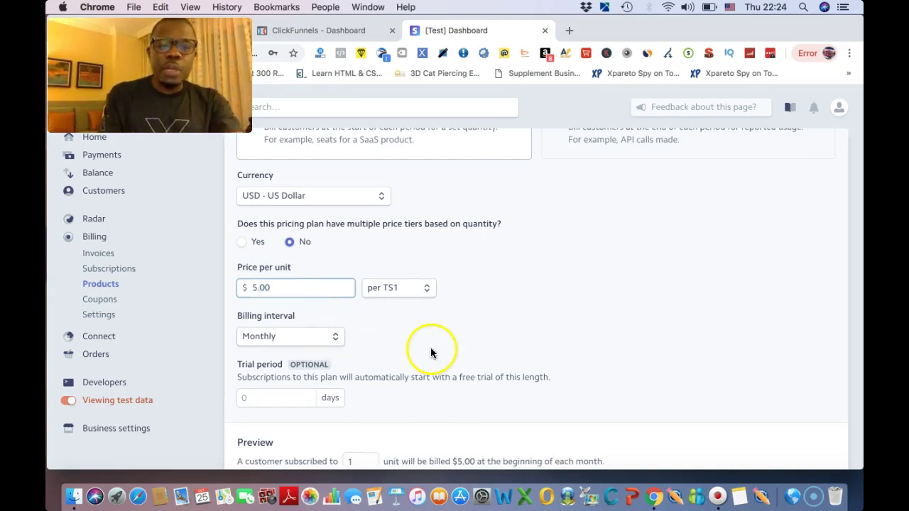
pyautogui.scroll(-3, 428, 353)
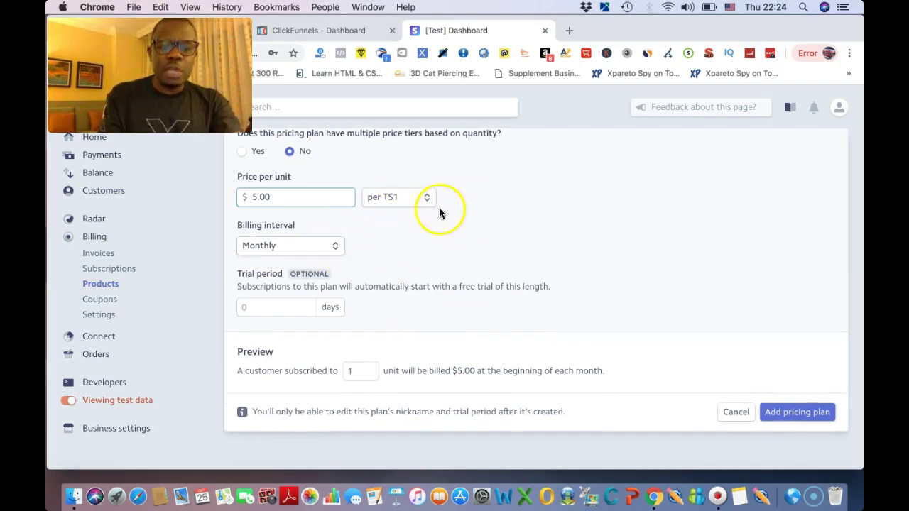
pyautogui.click(801, 412)
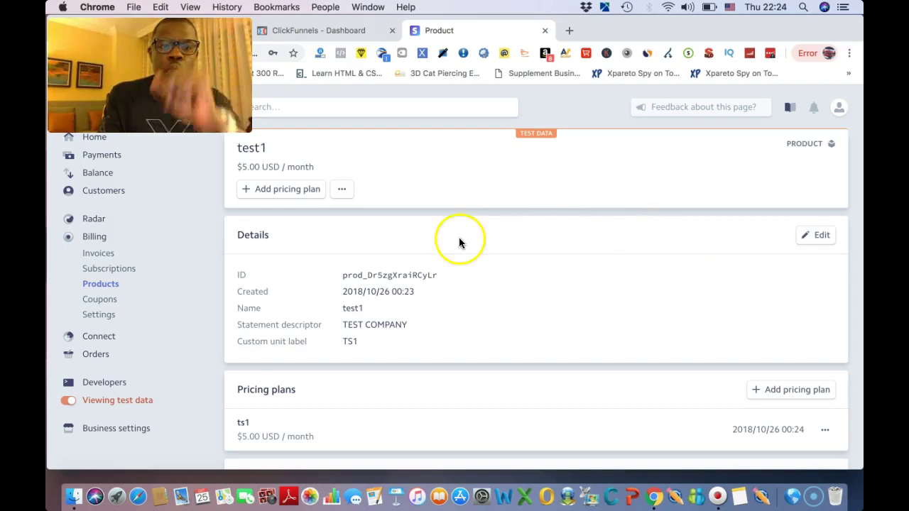
# Create another test-data product named test2 with unit label ts2 and statement descriptor TEST COMPANY.
pyautogui.click(99, 284)
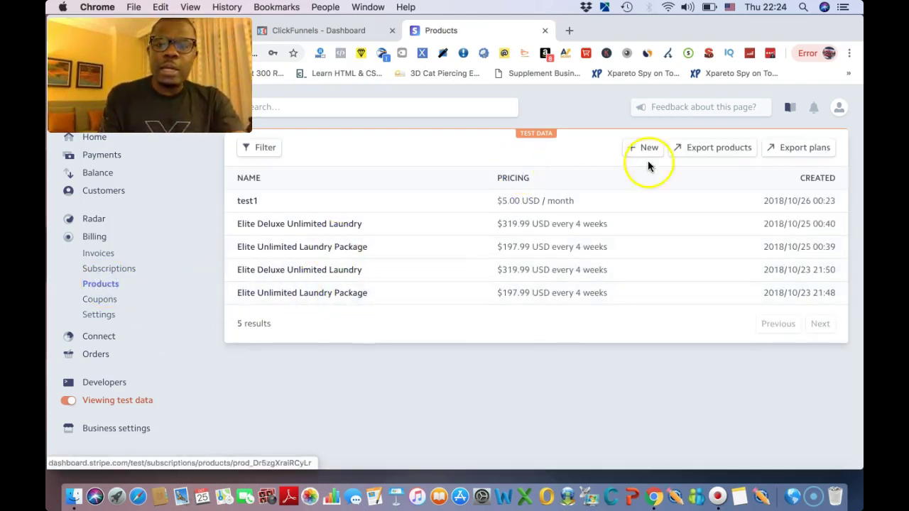
pyautogui.click(644, 149)
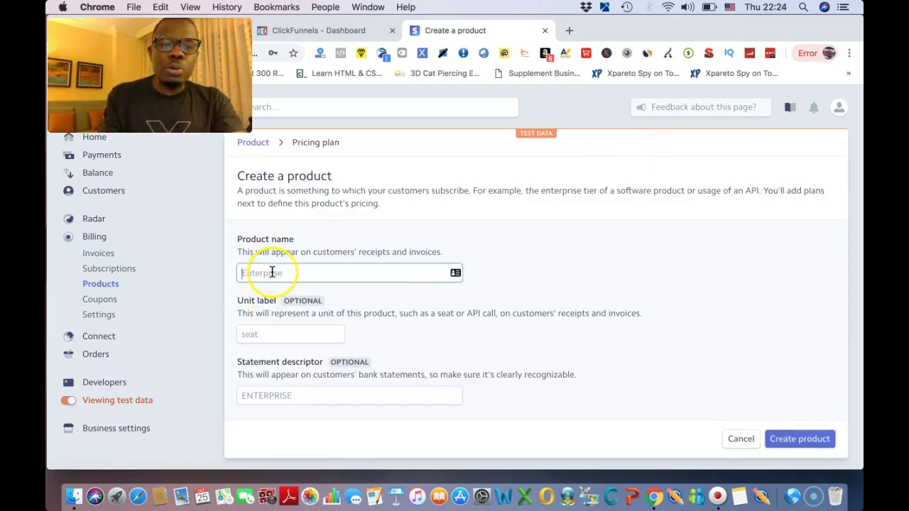
pyautogui.write('test2')
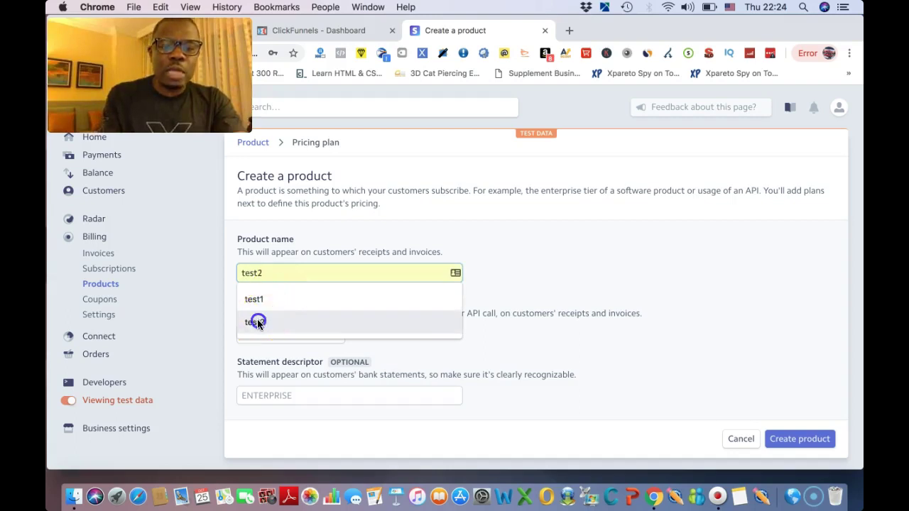
pyautogui.click(256, 321)
pyautogui.click(253, 336)
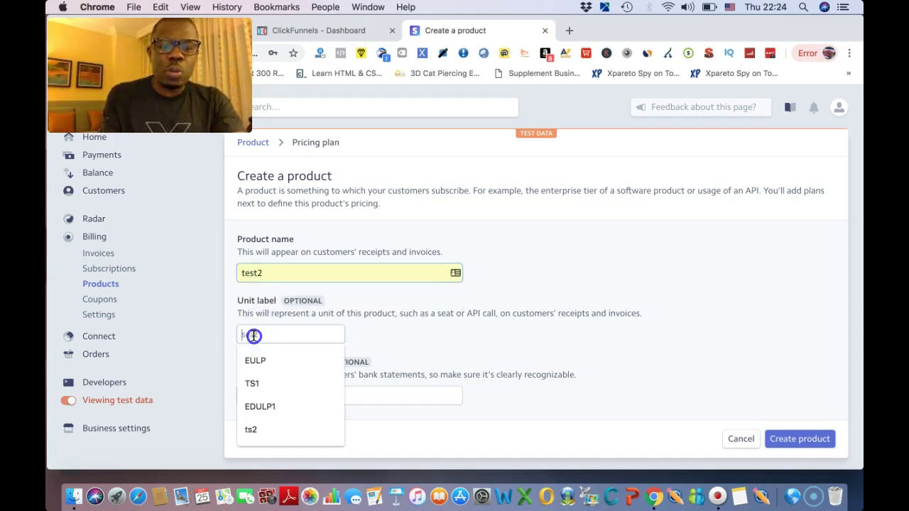
pyautogui.click(264, 430)
pyautogui.click(275, 398)
pyautogui.click(277, 446)
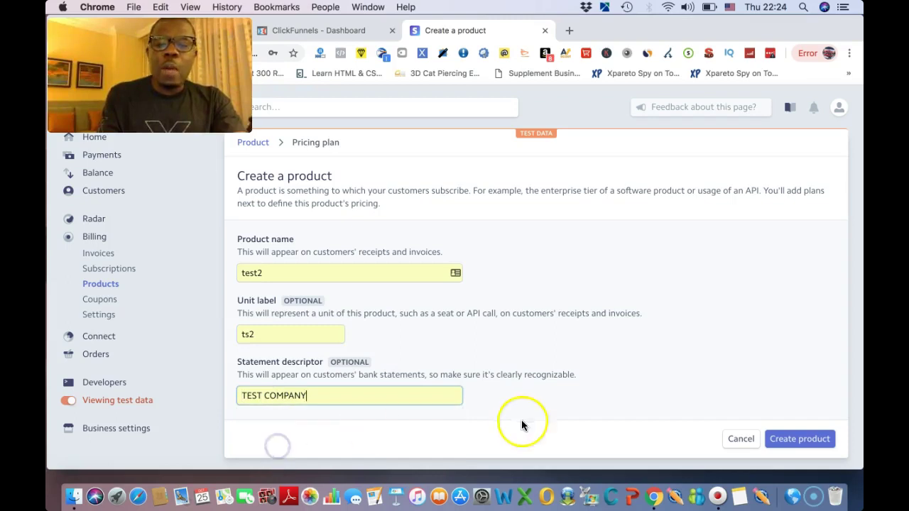
pyautogui.click(793, 440)
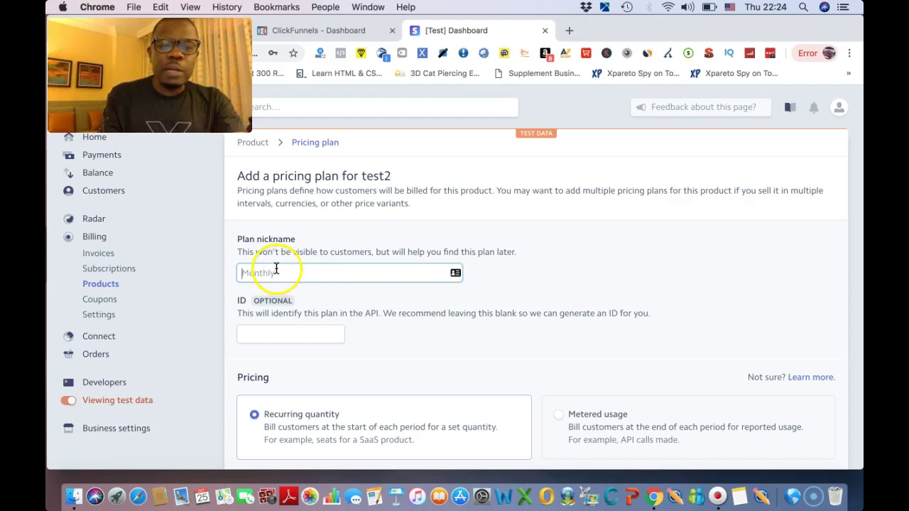
pyautogui.click(276, 274)
pyautogui.write('t')
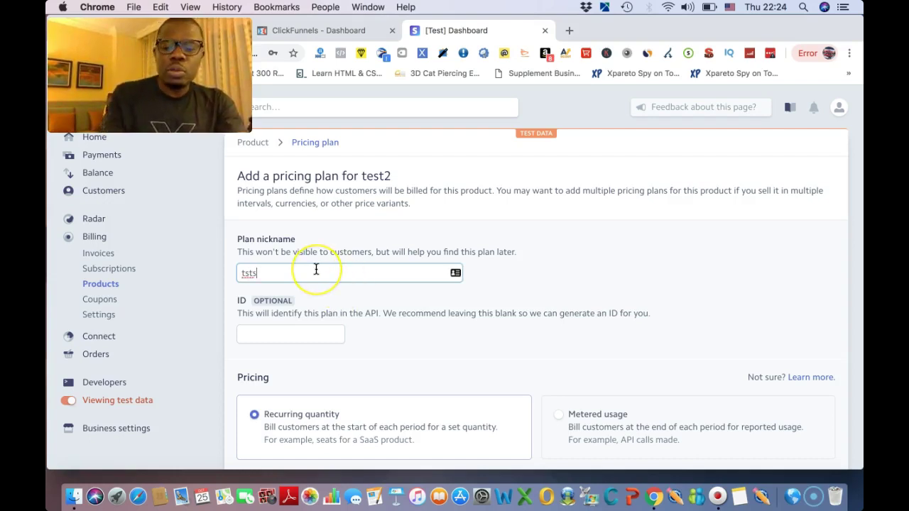
pyautogui.write('2')
pyautogui.scroll(-2, 372, 308)
pyautogui.click(286, 255)
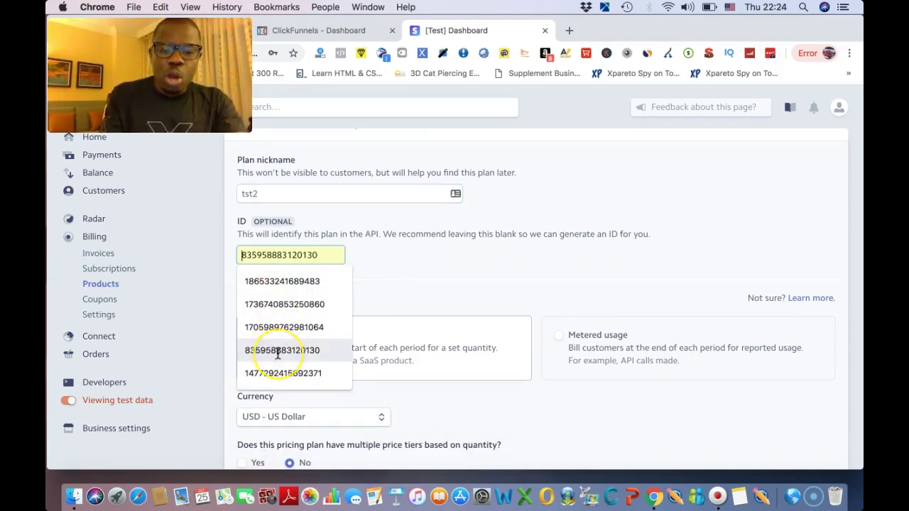
pyautogui.click(275, 350)
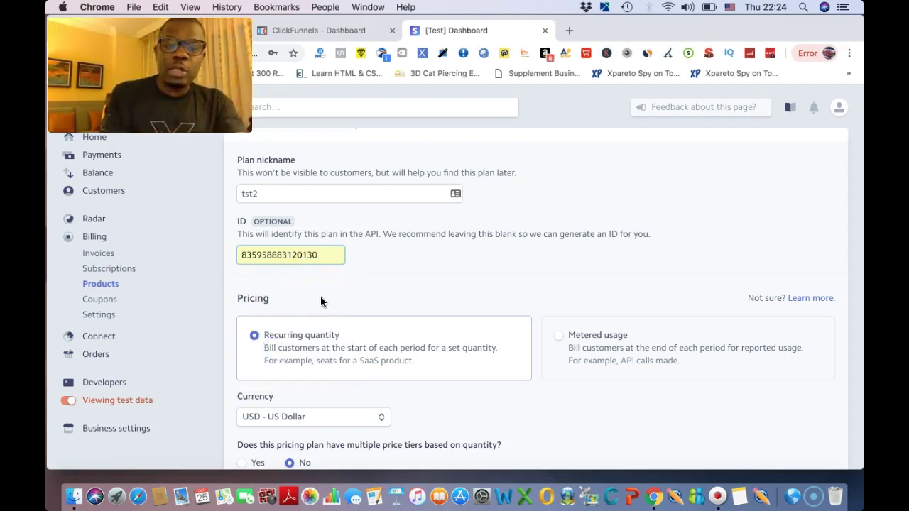
# Set the test2 pricing plan's price per unit to $5.00, keeping the Monthly billing interval.
pyautogui.scroll(-5, 320, 302)
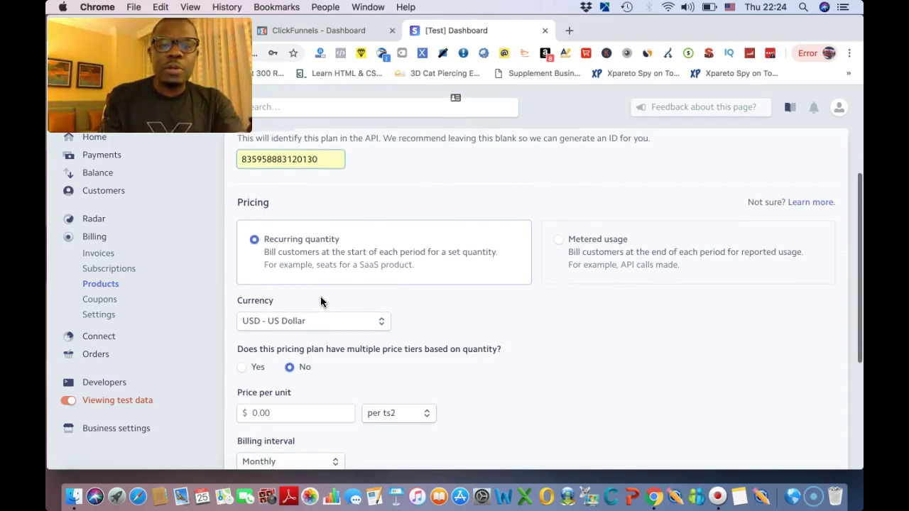
pyautogui.click(304, 265)
pyautogui.scroll(-2, 304, 266)
pyautogui.click(281, 229)
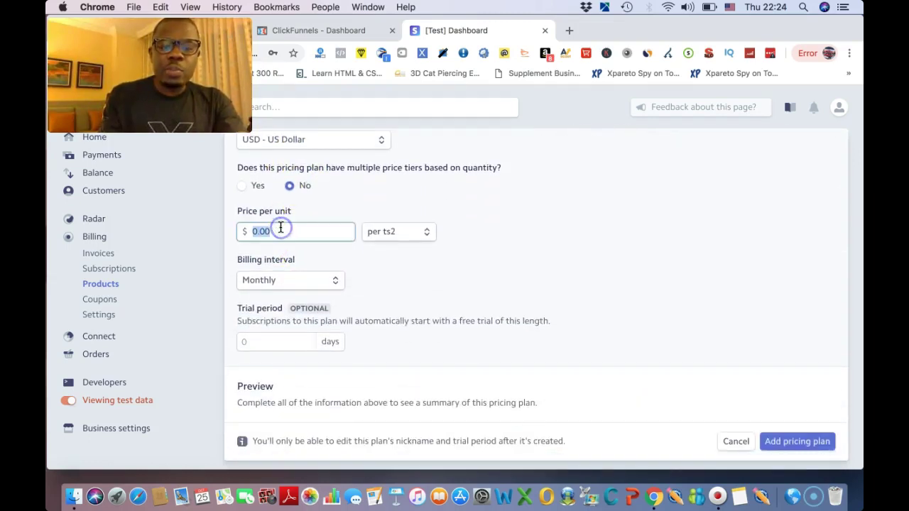
pyautogui.write('5')
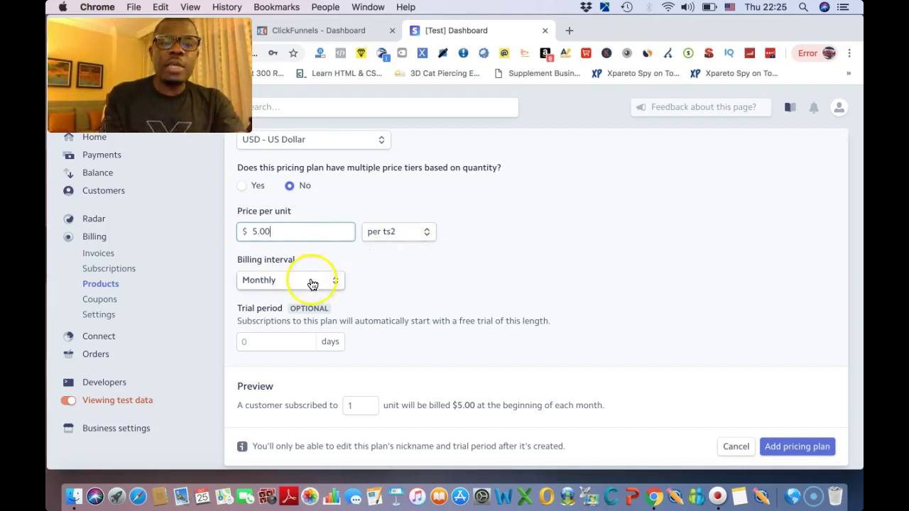
pyautogui.scroll(-1, 337, 300)
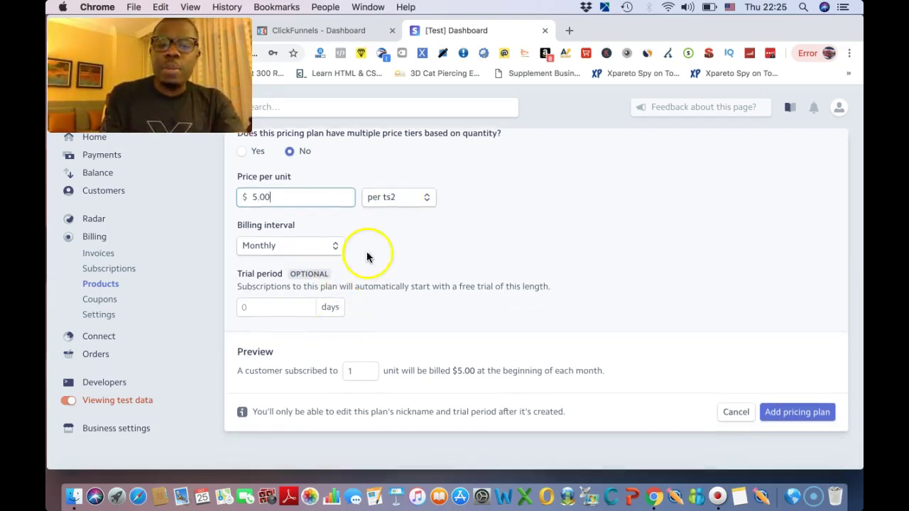
# Add the configured pricing plan to the test2 product.
pyautogui.click(801, 415)
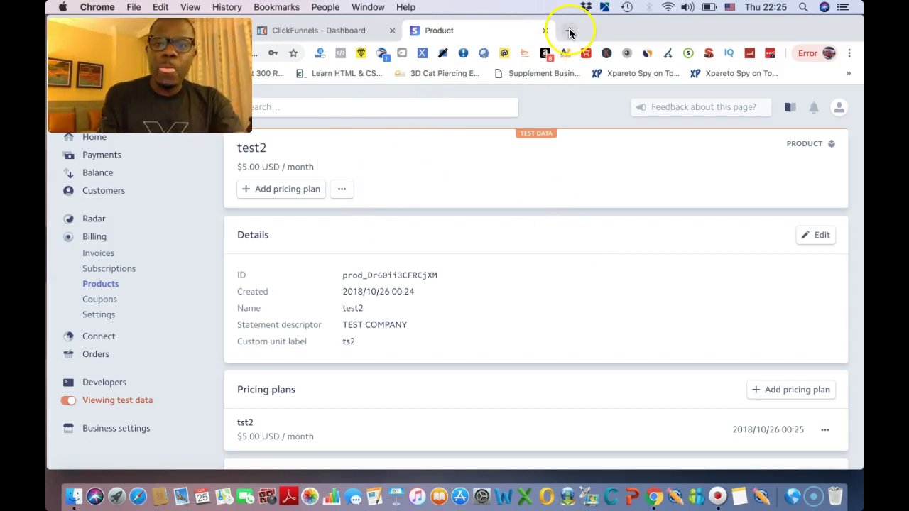
# Switch to ClickFunnels and open the Loom Cleaners funnel from the list of funnels.
pyautogui.click(330, 33)
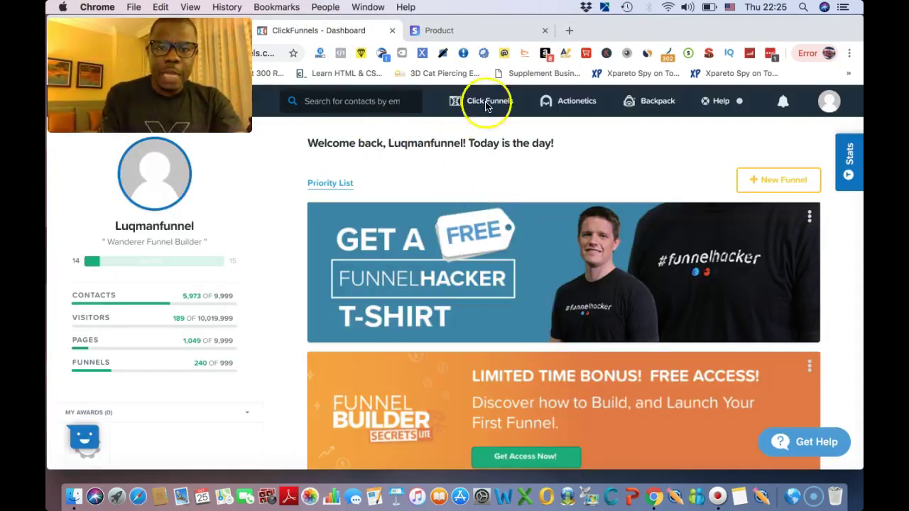
pyautogui.moveTo(487, 108)
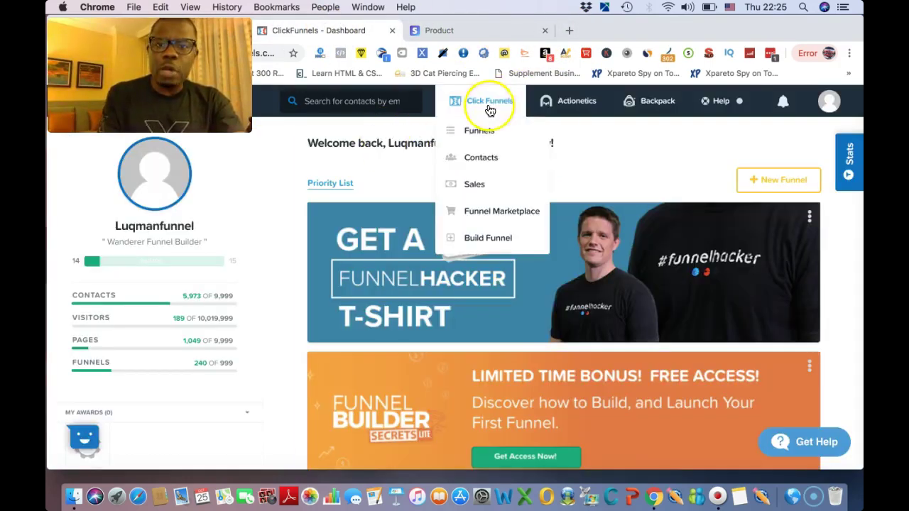
pyautogui.click(478, 136)
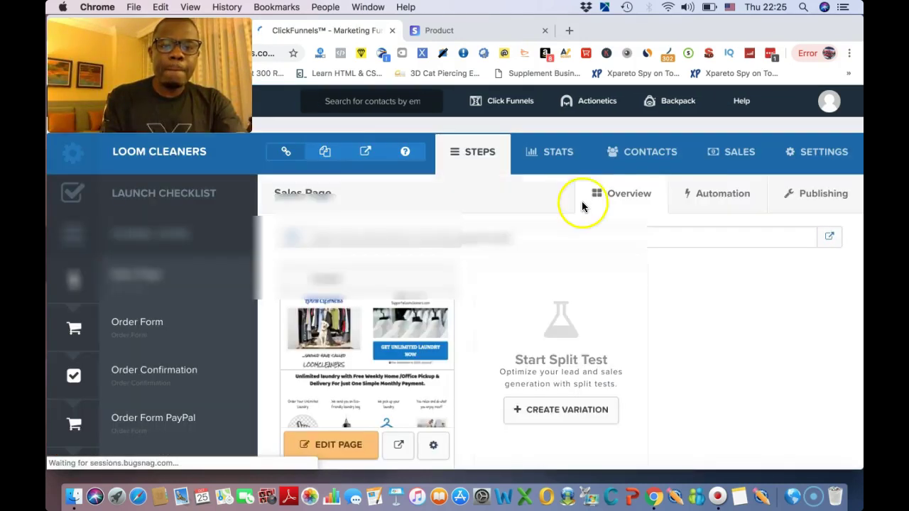
pyautogui.scroll(-1, 785, 138)
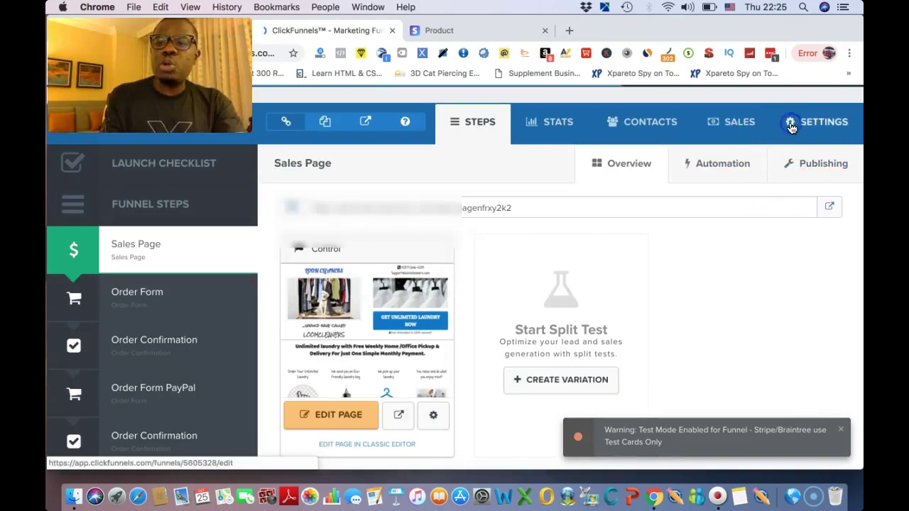
# Check the Stripe account and test mode options in the Loom Cleaners funnel's settings.
pyautogui.click(791, 126)
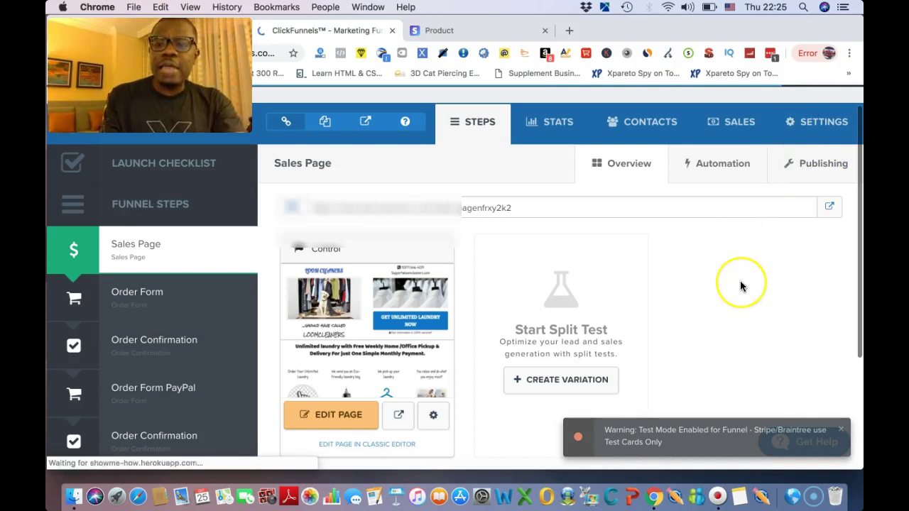
pyautogui.scroll(-5, 741, 285)
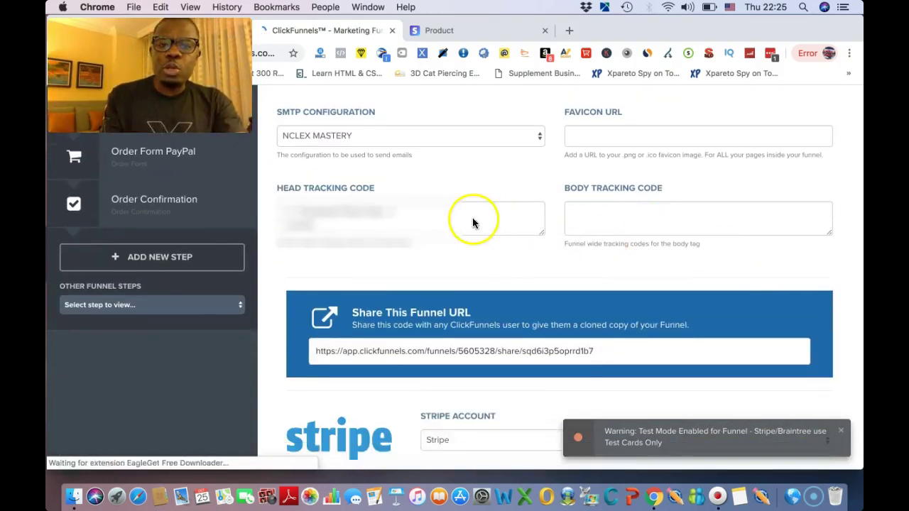
pyautogui.scroll(-3, 519, 219)
pyautogui.scroll(-3, 517, 348)
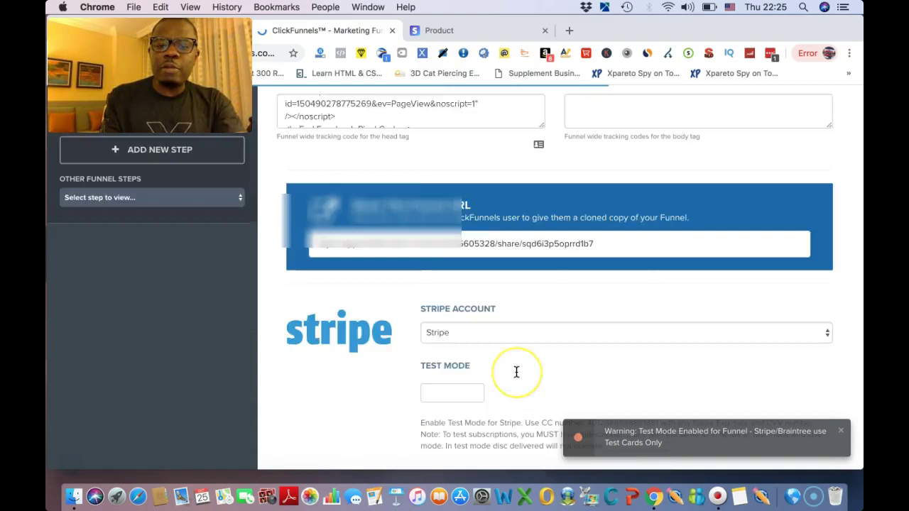
pyautogui.scroll(-3, 516, 373)
pyautogui.scroll(1, 451, 217)
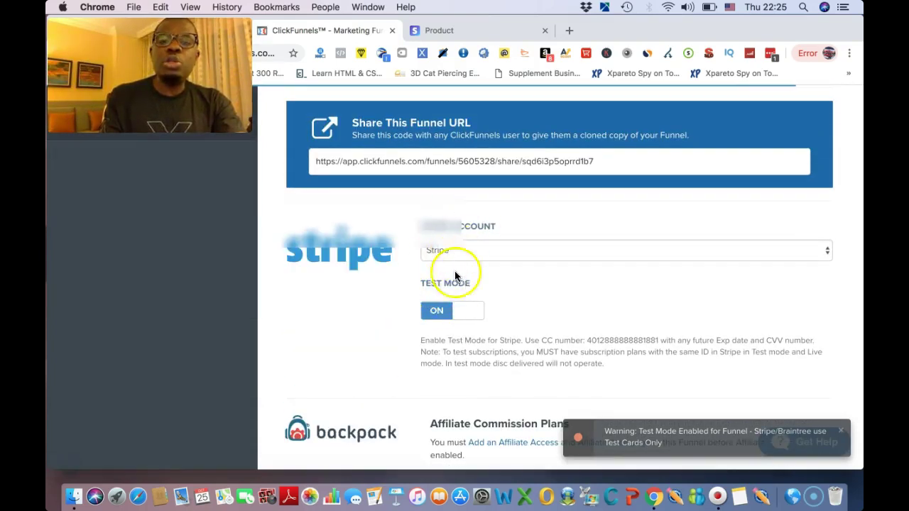
pyautogui.scroll(5, 467, 266)
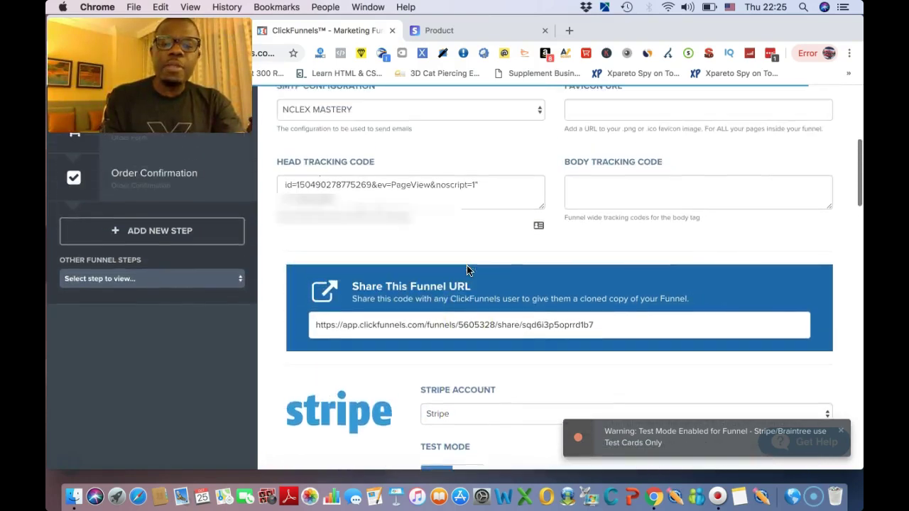
pyautogui.scroll(4, 467, 267)
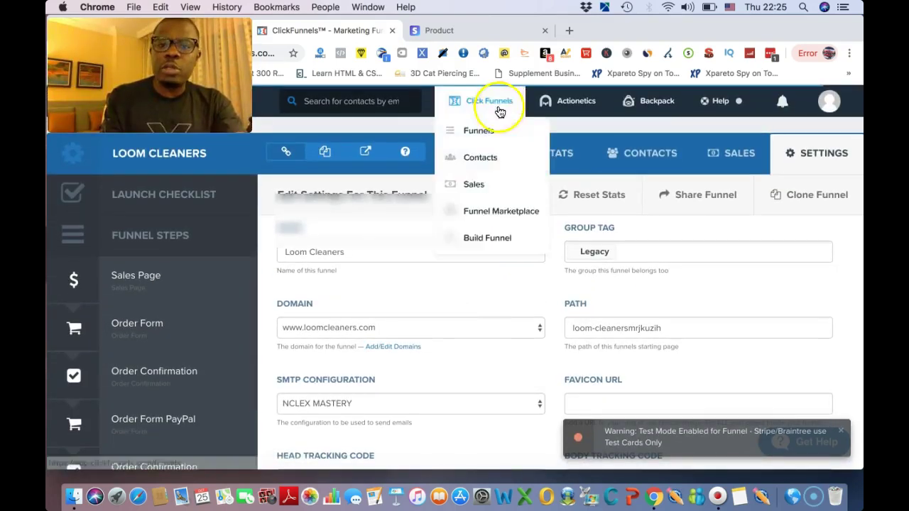
# Start a new product for the funnel's first Order Form step and name it test1.
pyautogui.click(139, 323)
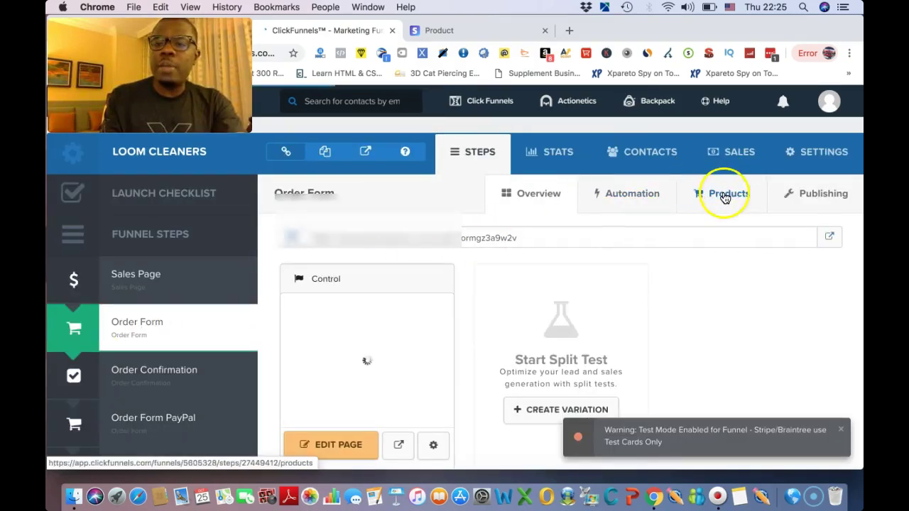
pyautogui.click(725, 197)
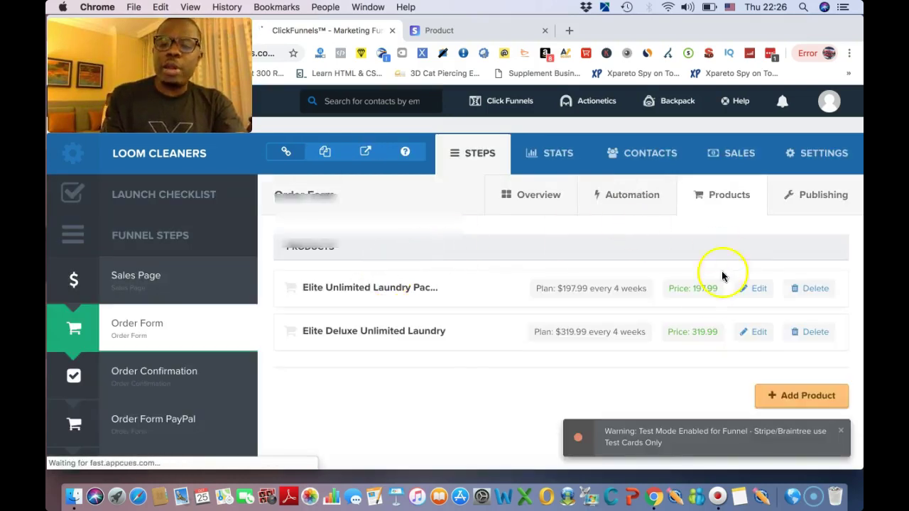
pyautogui.click(801, 395)
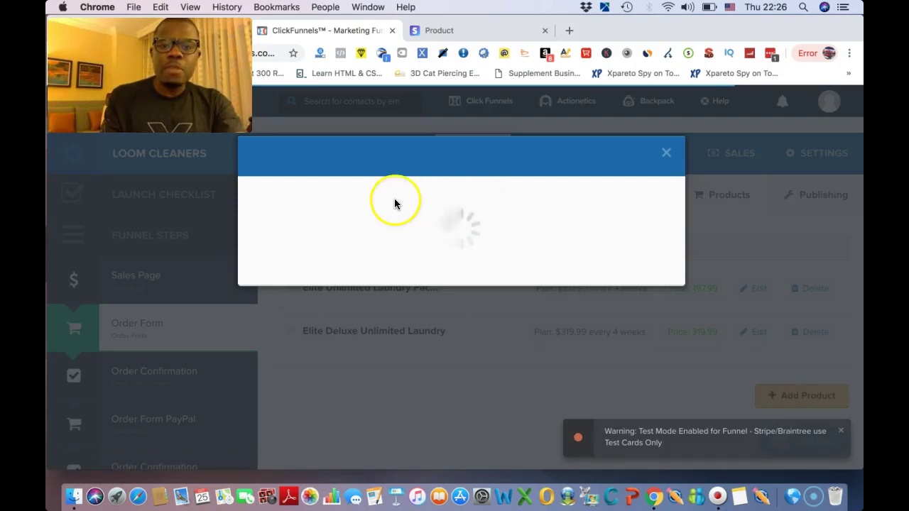
pyautogui.click(316, 251)
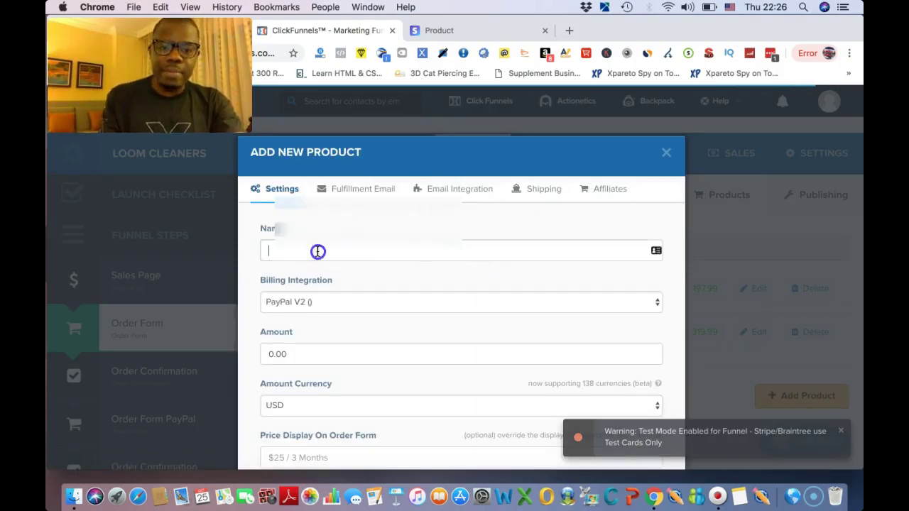
pyautogui.write('test1')
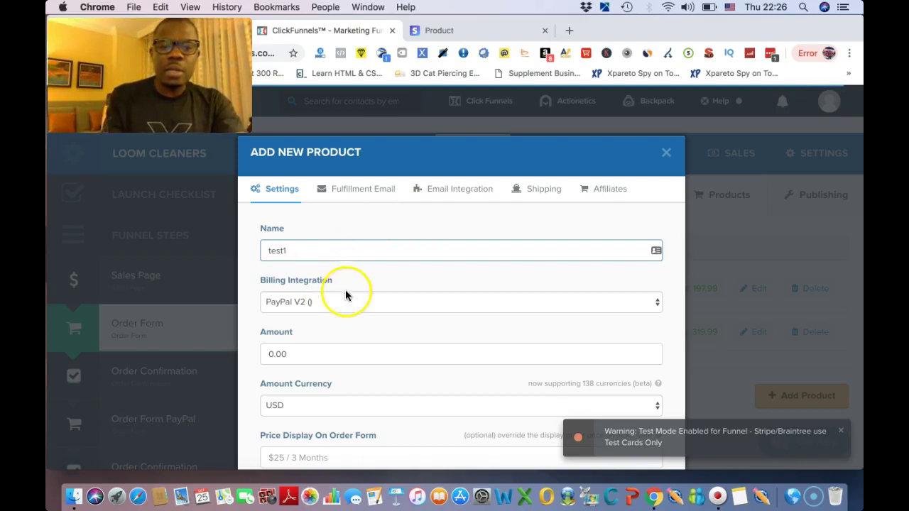
# Set the product's billing integration to Stripe Account-Stripe and its Stripe integration type to Subscription.
pyautogui.click(325, 308)
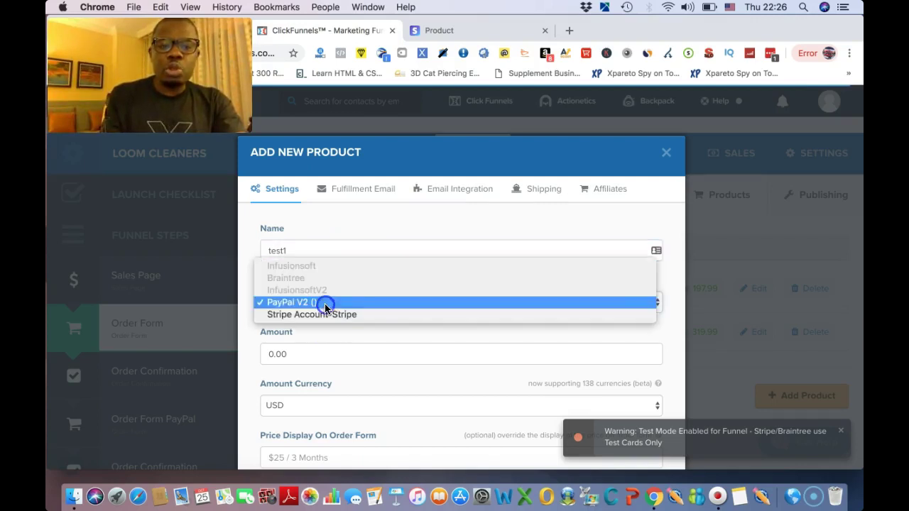
pyautogui.click(319, 316)
pyautogui.scroll(-5, 364, 309)
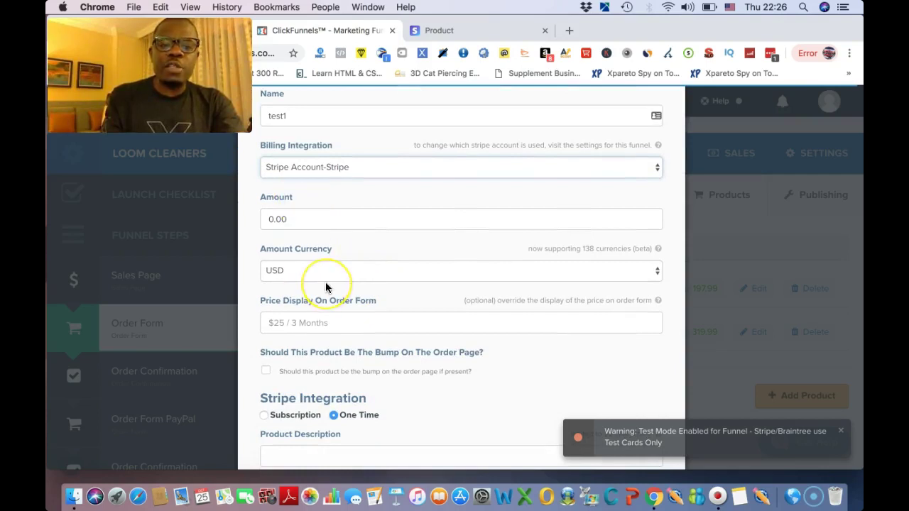
pyautogui.scroll(-4, 325, 286)
pyautogui.click(264, 301)
pyautogui.scroll(6, 447, 267)
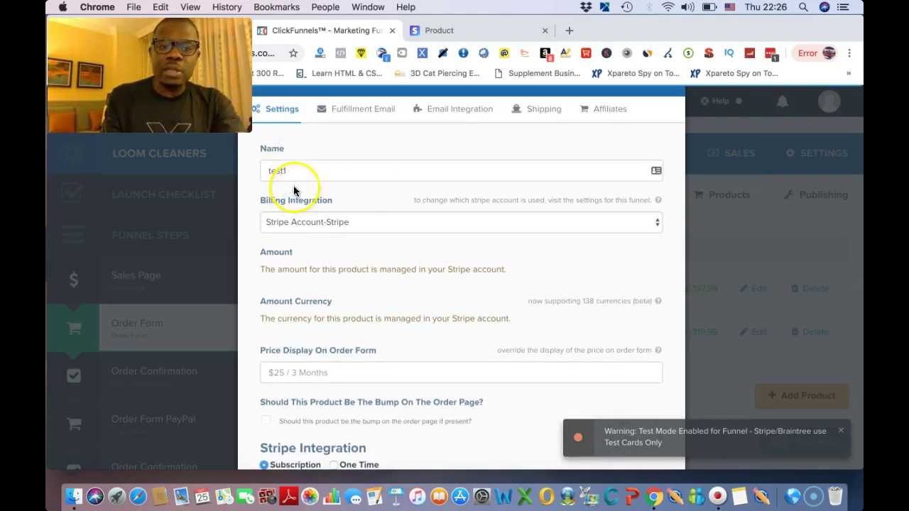
pyautogui.scroll(-4, 347, 200)
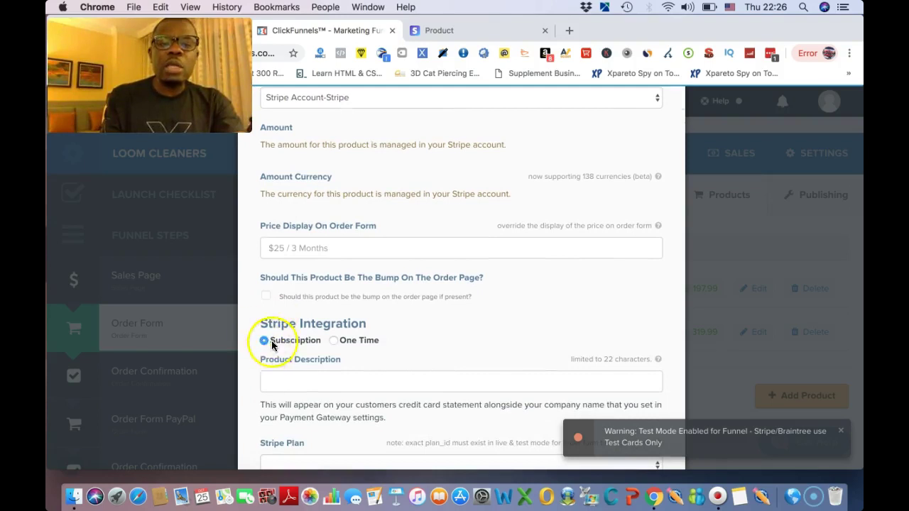
# Set the test1 product's price display on the order form to 5.00.
pyautogui.click(282, 247)
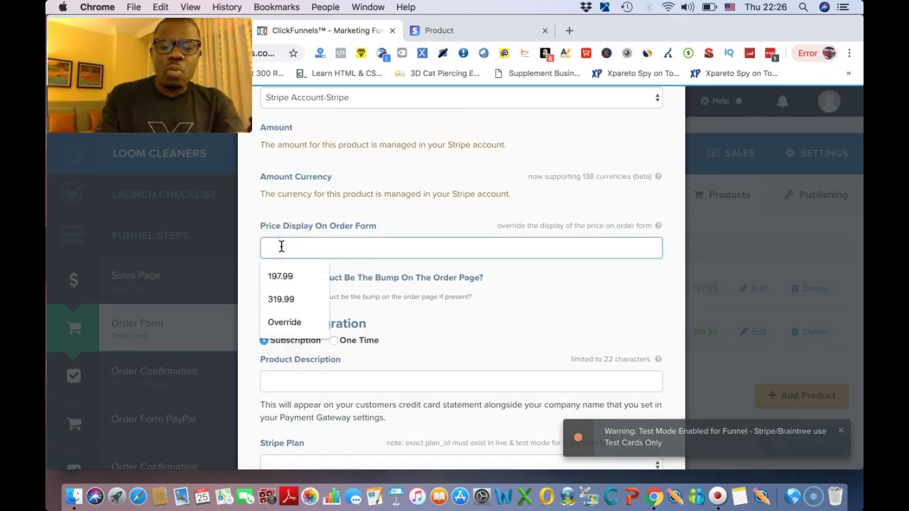
pyautogui.write('5')
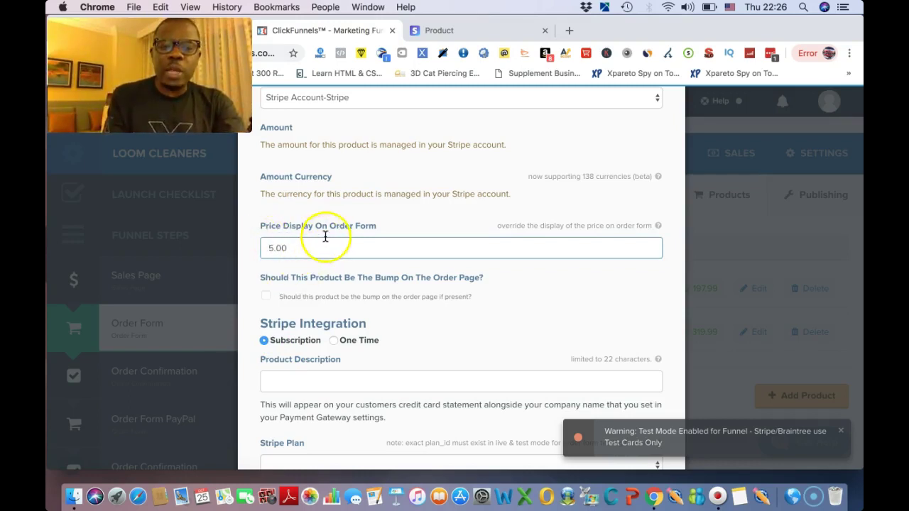
# Enter test product1 as the product description for the customers' credit card statement.
pyautogui.scroll(-3, 421, 313)
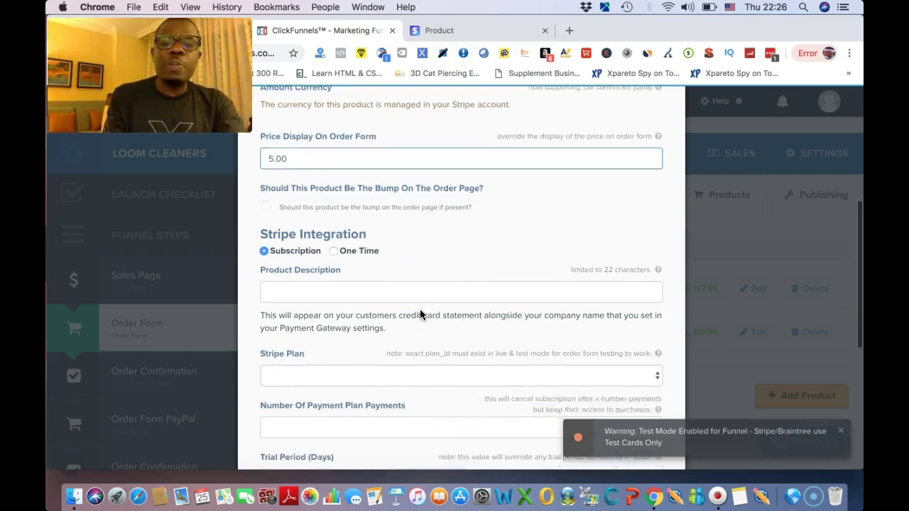
pyautogui.scroll(-2, 421, 315)
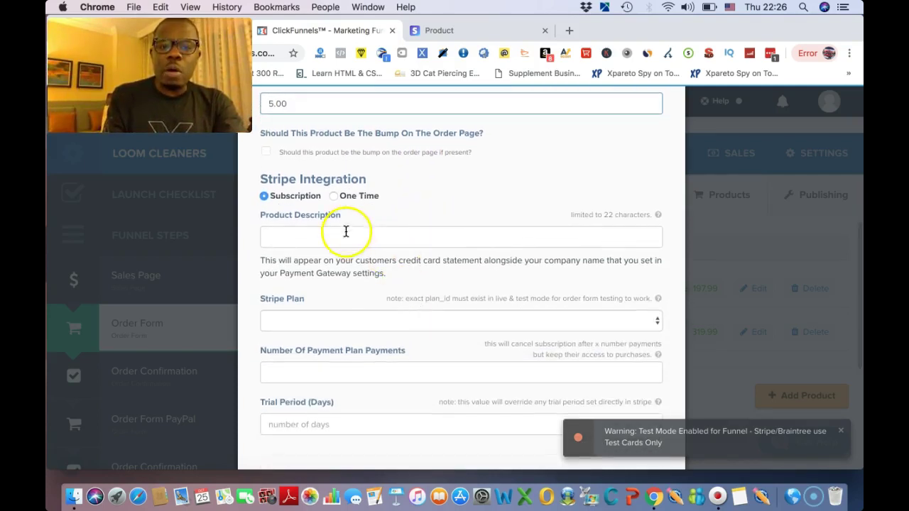
pyautogui.click(346, 232)
pyautogui.write('tes')
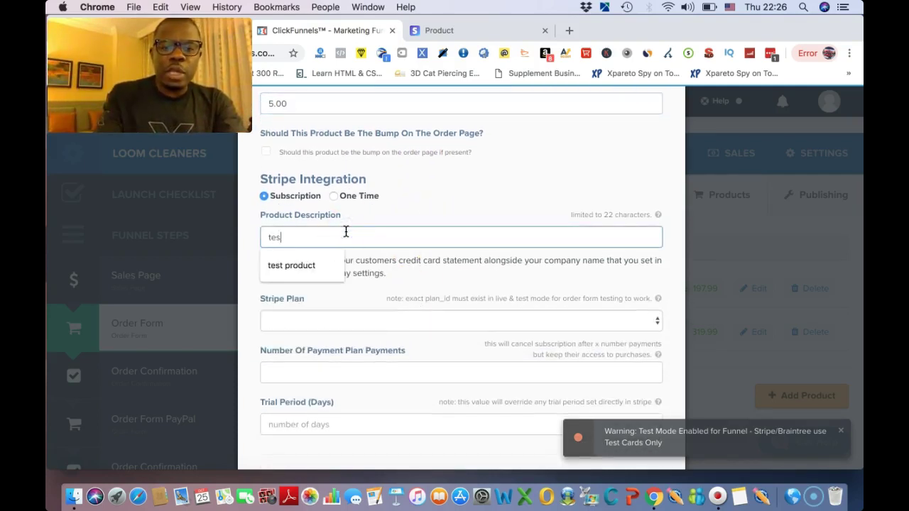
pyautogui.write('t1')
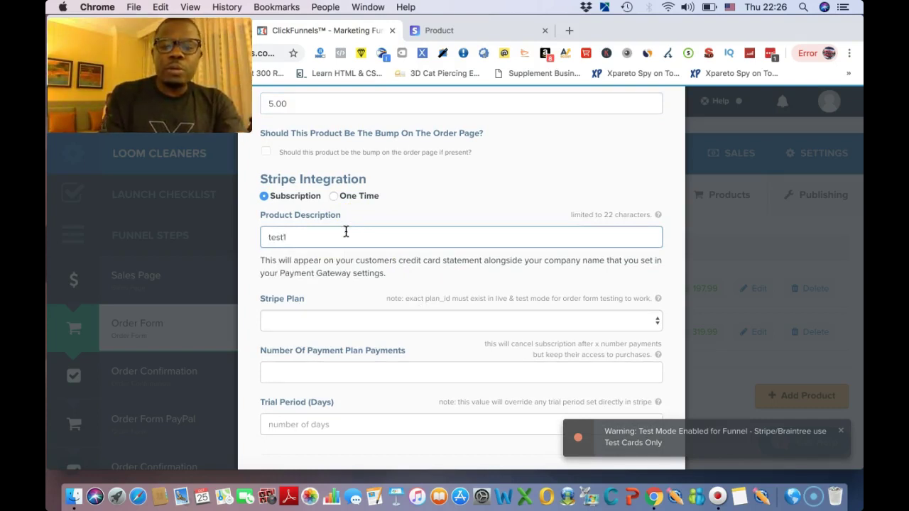
pyautogui.press('BackSpace')
pyautogui.press('BackSpace')
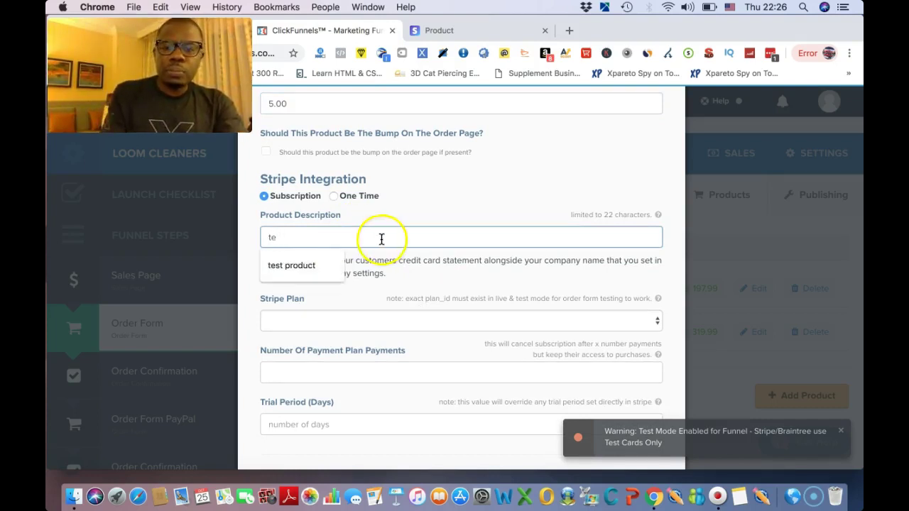
pyautogui.click(295, 265)
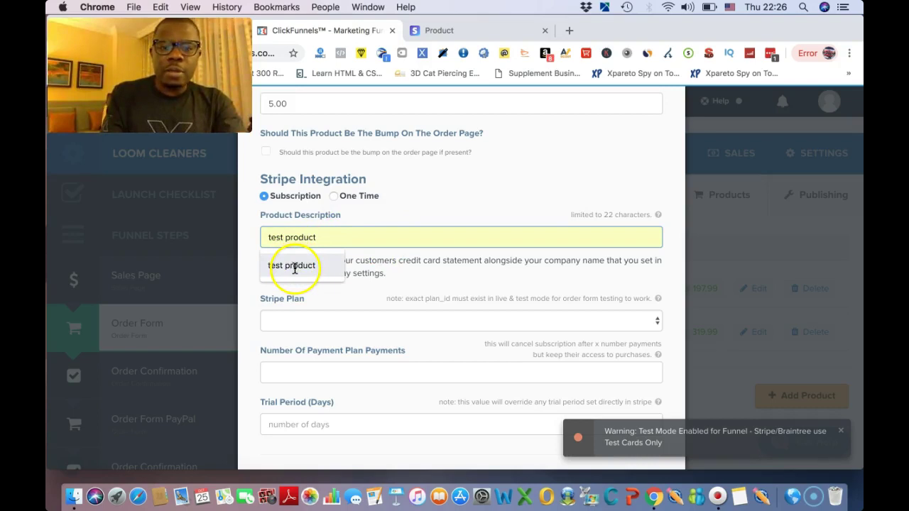
pyautogui.press('BackSpace')
pyautogui.press('BackSpace')
pyautogui.press('BackSpace')
pyautogui.press('BackSpace')
pyautogui.press('BackSpace')
pyautogui.press('BackSpace')
pyautogui.press('BackSpace')
pyautogui.press('BackSpace')
pyautogui.press('BackSpace')
pyautogui.press('BackSpace')
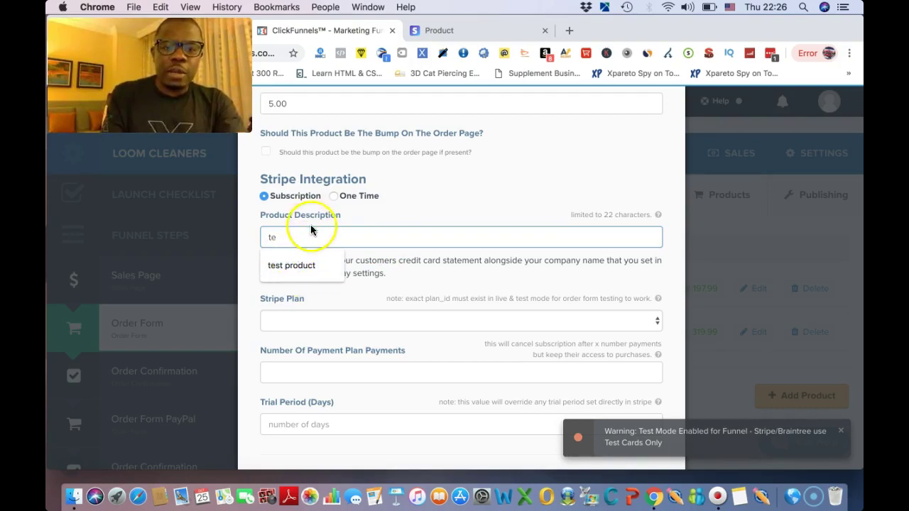
pyautogui.click(295, 264)
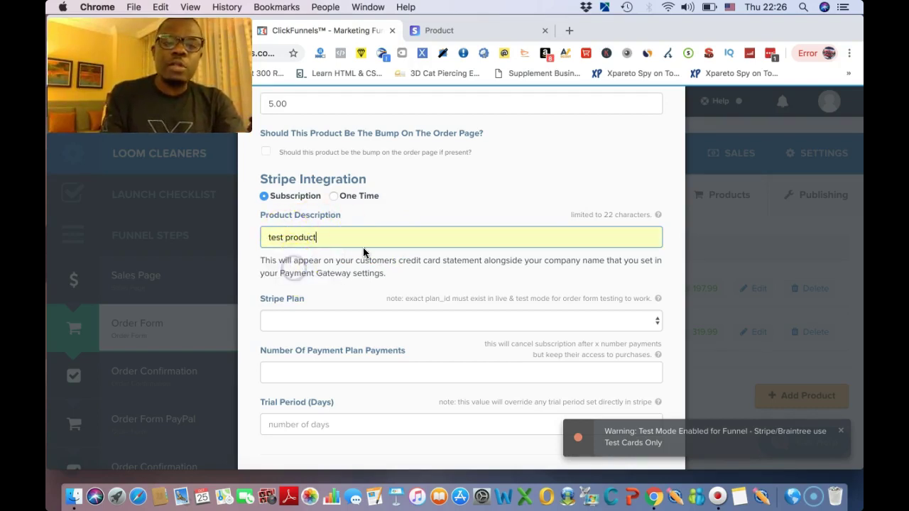
pyautogui.write('1')
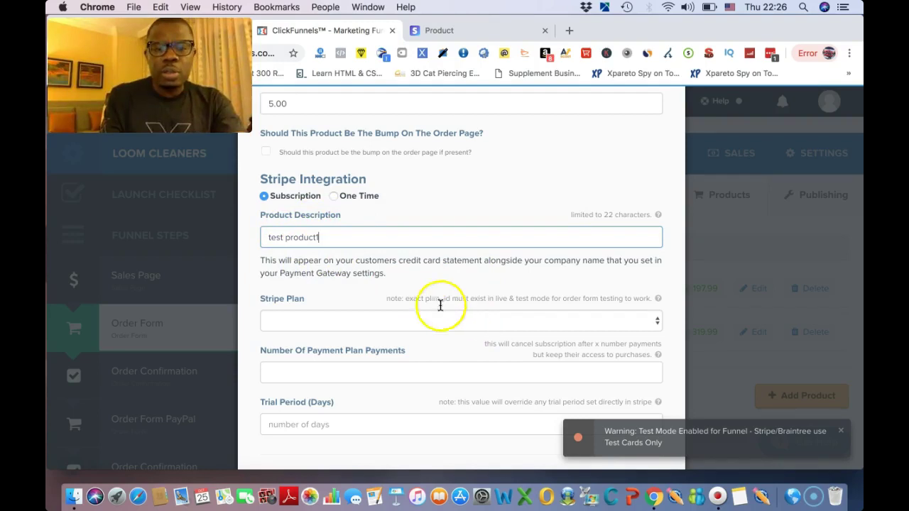
# Set the test1 product's Stripe plan to test1 (TEST COMPANY), leaving the number of payments and trial period blank.
pyautogui.click(355, 317)
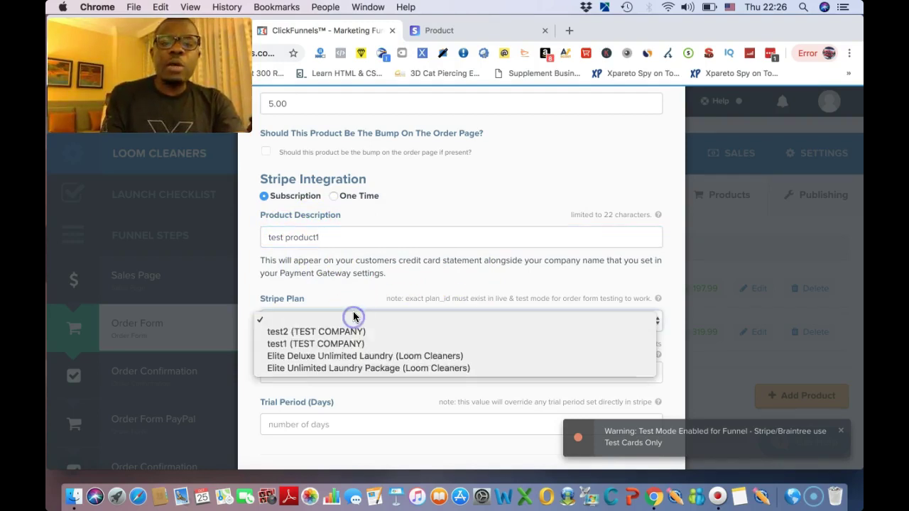
pyautogui.click(308, 345)
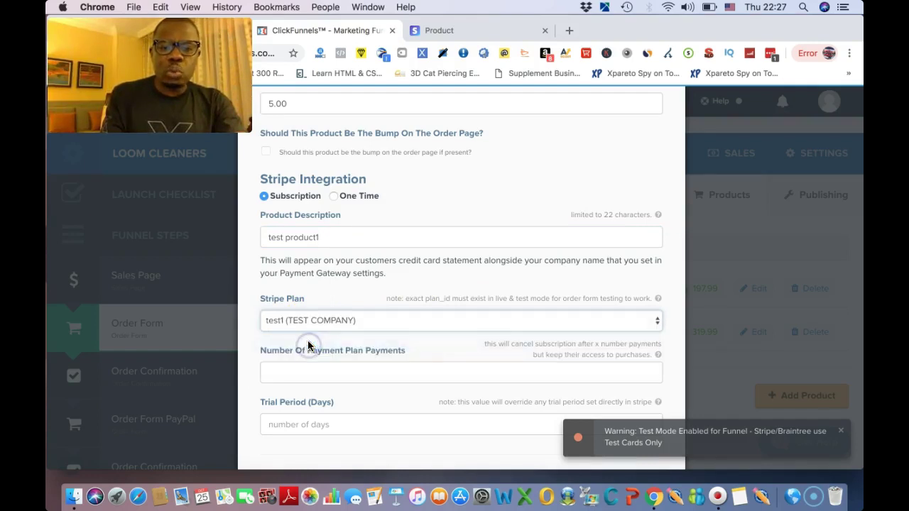
pyautogui.scroll(-3, 427, 341)
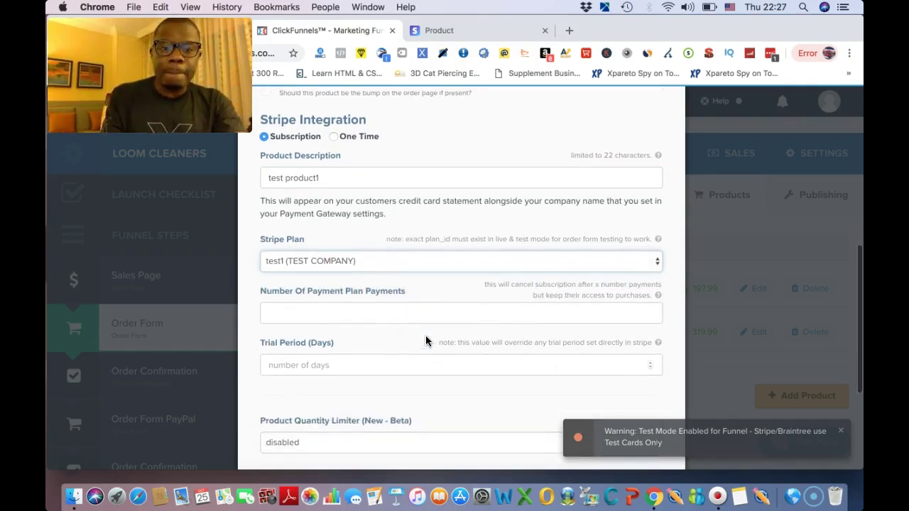
pyautogui.click(446, 263)
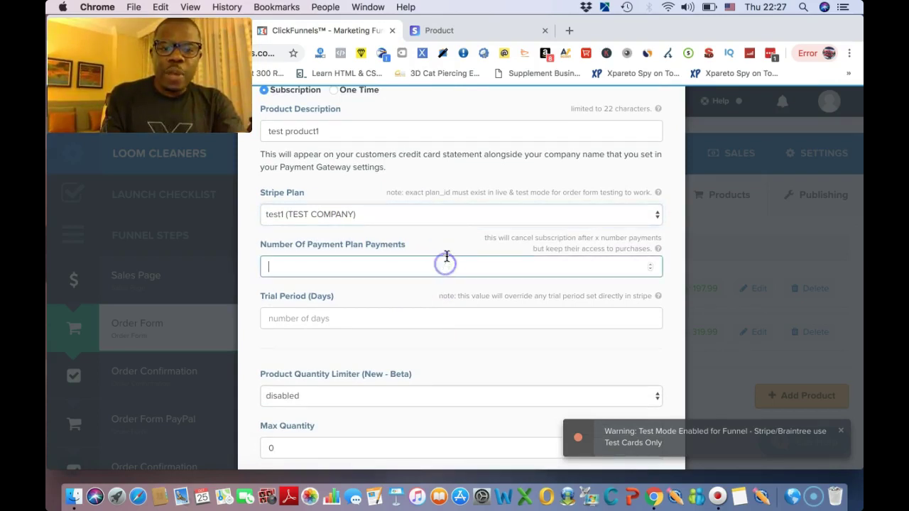
pyautogui.scroll(-4, 494, 341)
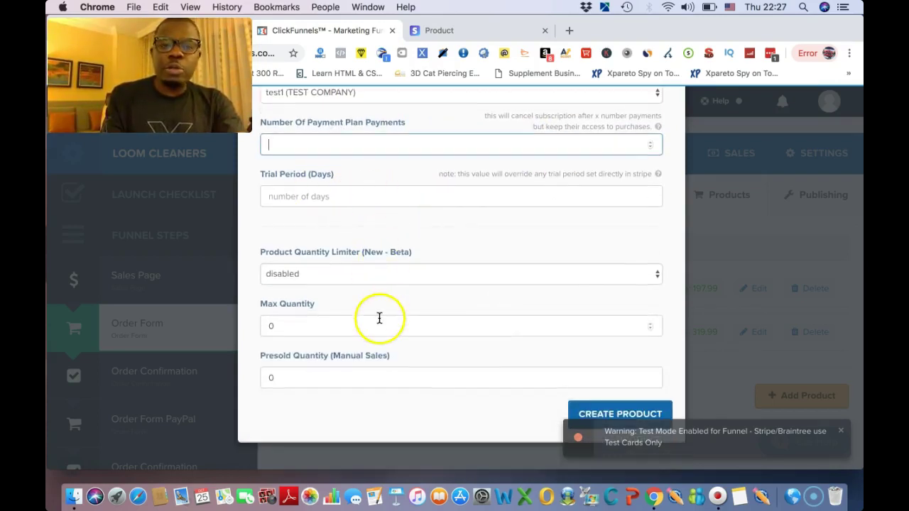
pyautogui.scroll(-1, 413, 280)
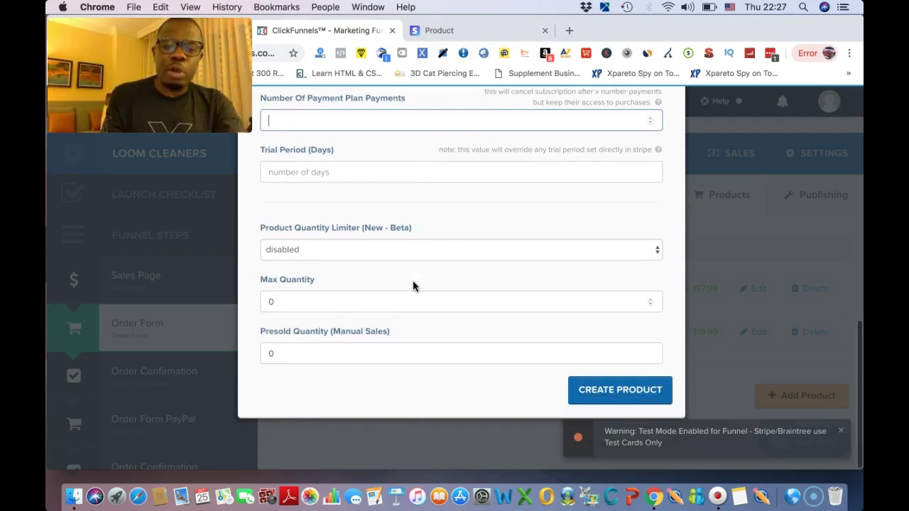
pyautogui.scroll(6, 482, 288)
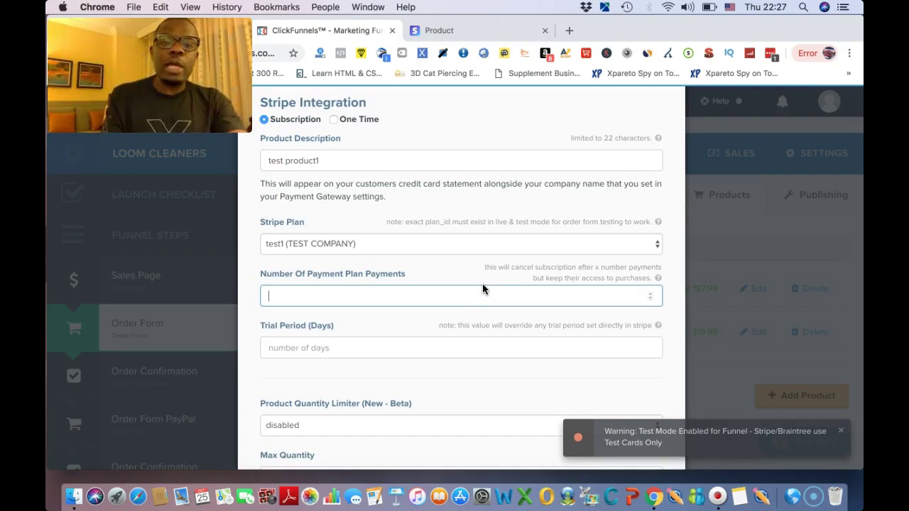
pyautogui.scroll(-2, 483, 290)
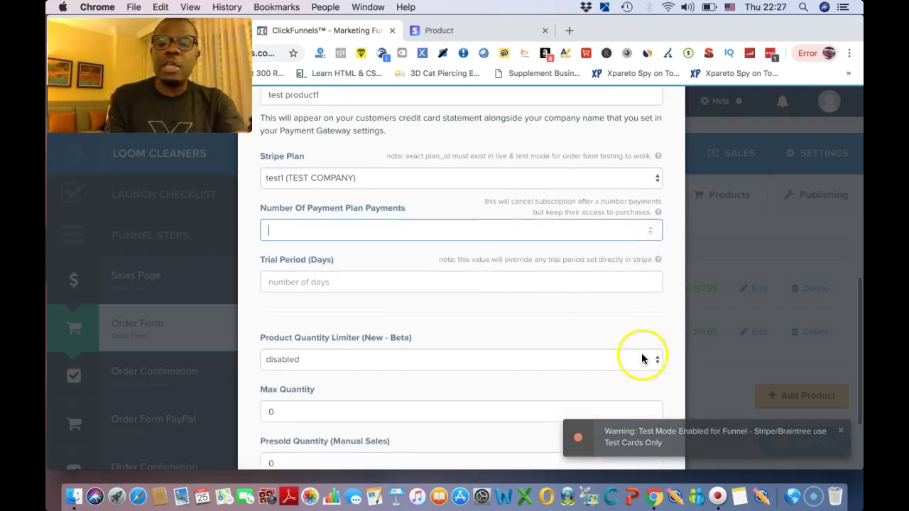
# Dismiss the test mode warning and create the test1 product on the order form after checking its settings.
pyautogui.click(842, 430)
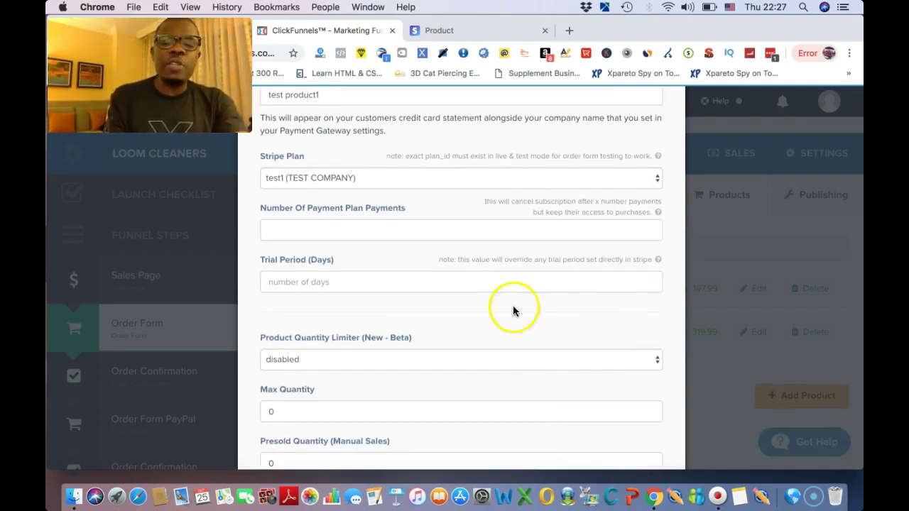
pyautogui.scroll(1, 487, 323)
pyautogui.scroll(12, 486, 323)
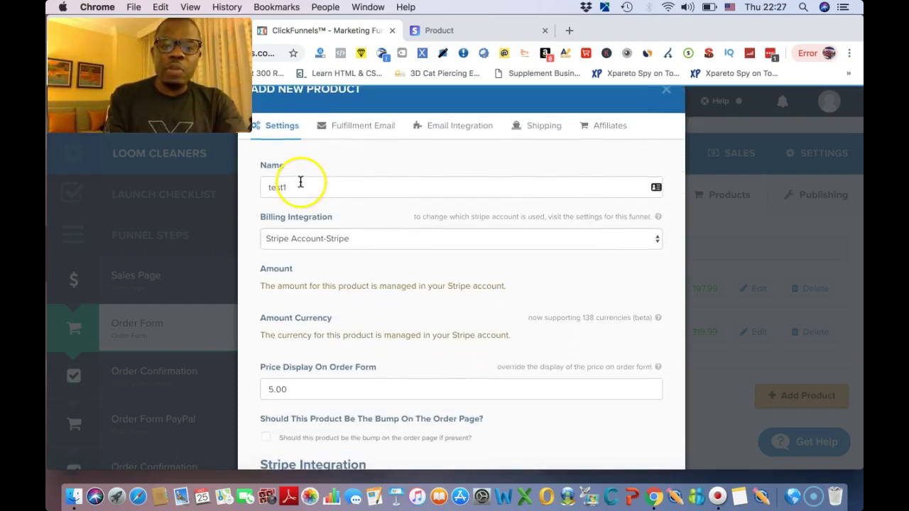
pyautogui.scroll(-7, 308, 243)
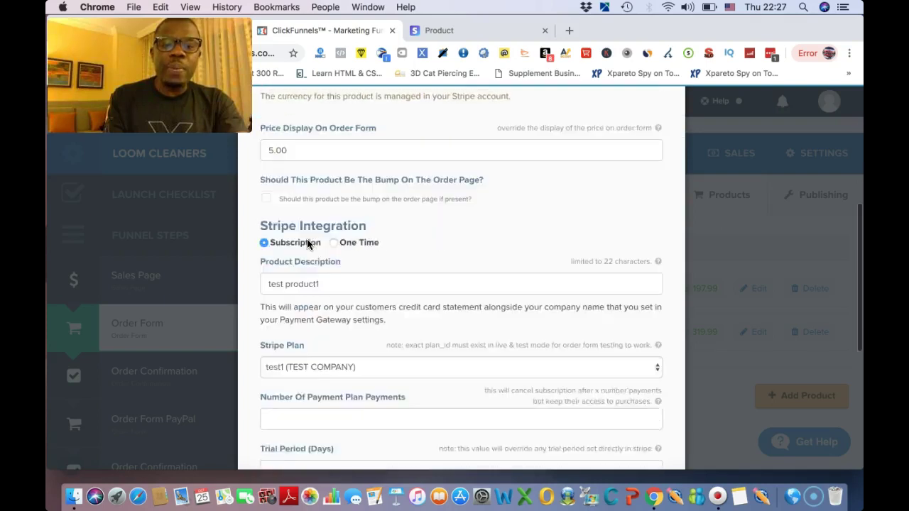
pyautogui.scroll(3, 308, 242)
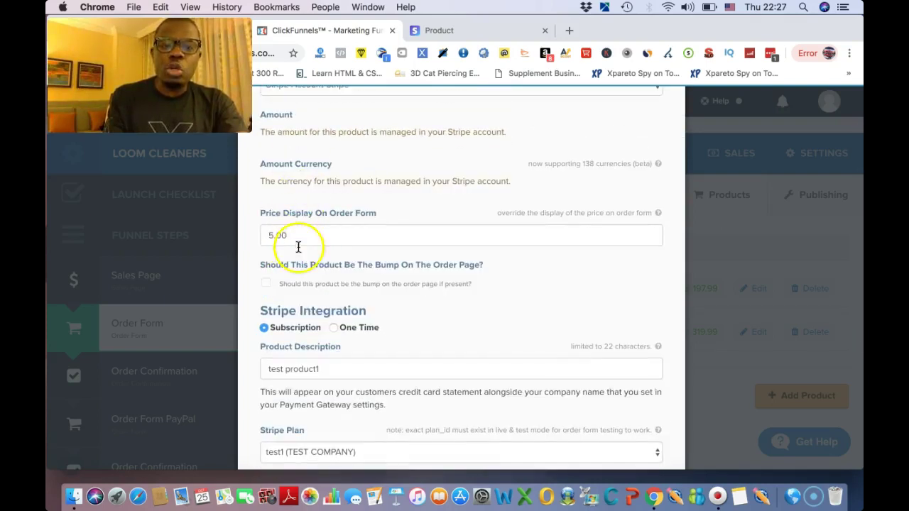
pyautogui.scroll(-4, 359, 260)
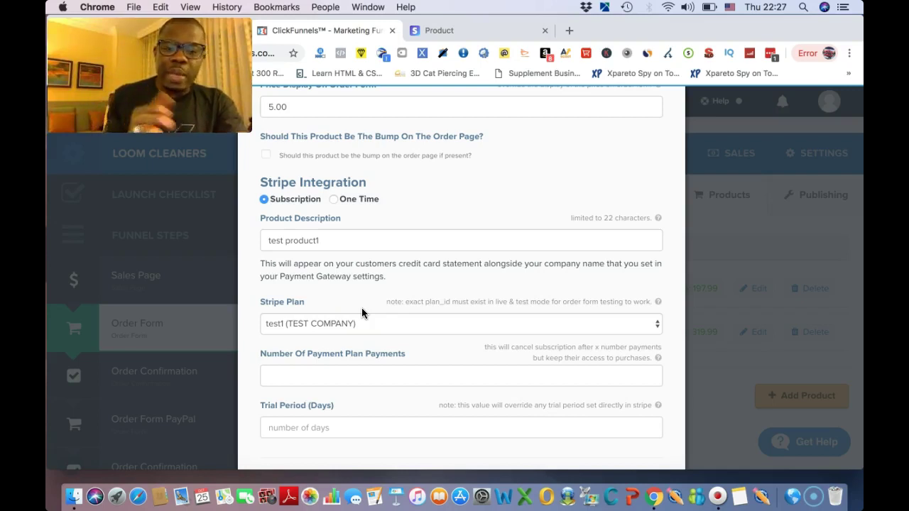
pyautogui.scroll(-5, 455, 323)
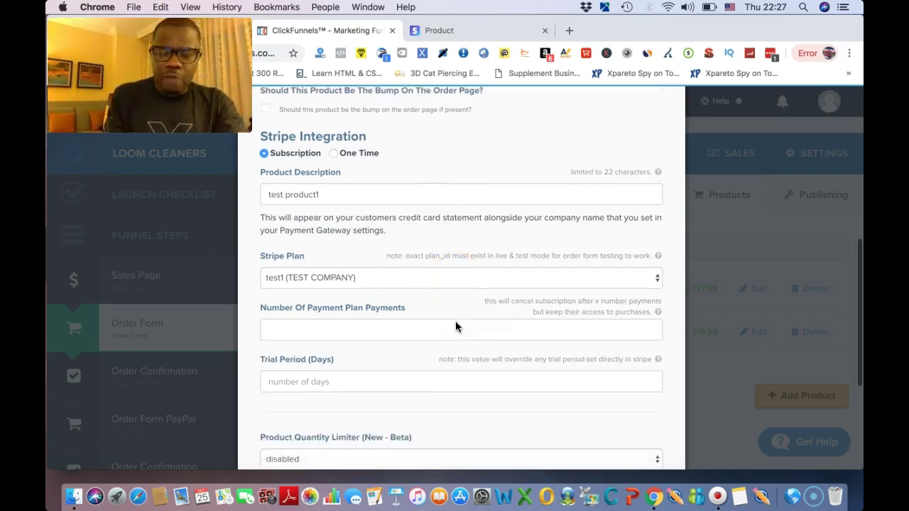
pyautogui.click(610, 387)
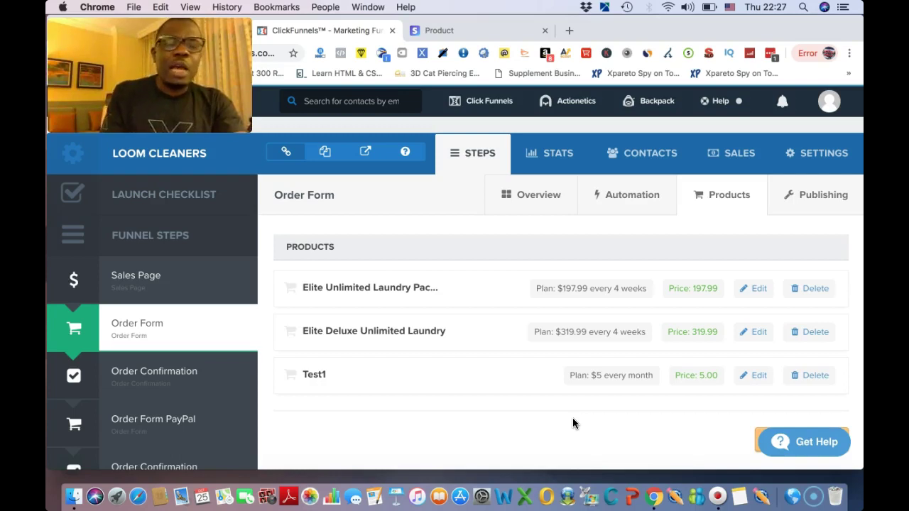
# Start another new product for the same Order Form step and name it test2.
pyautogui.scroll(-3, 608, 419)
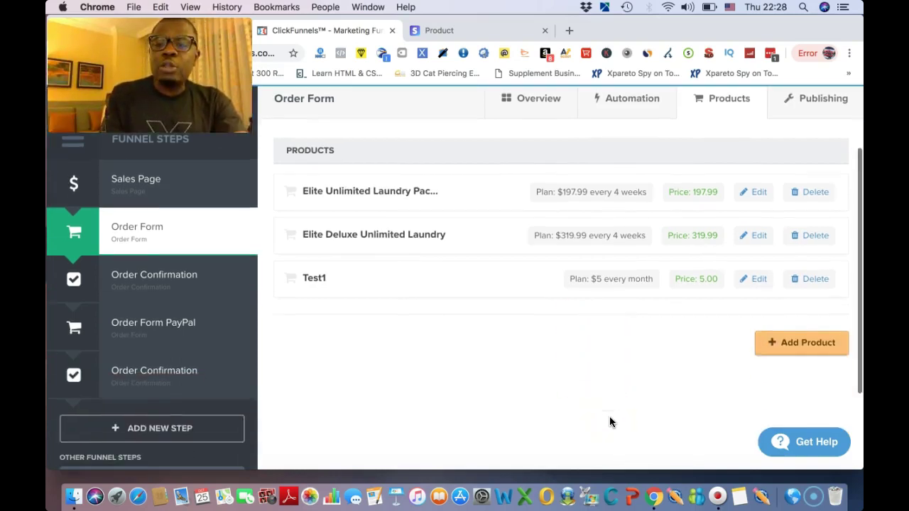
pyautogui.click(803, 344)
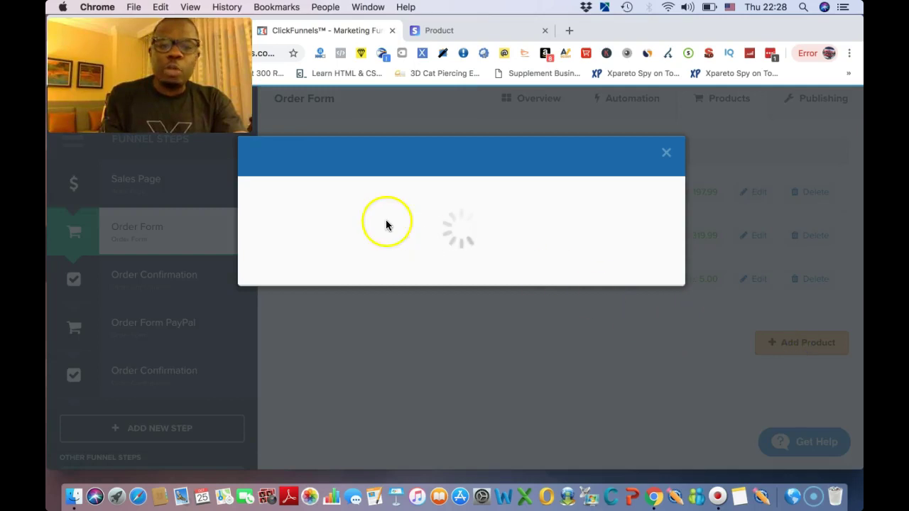
pyautogui.click(300, 252)
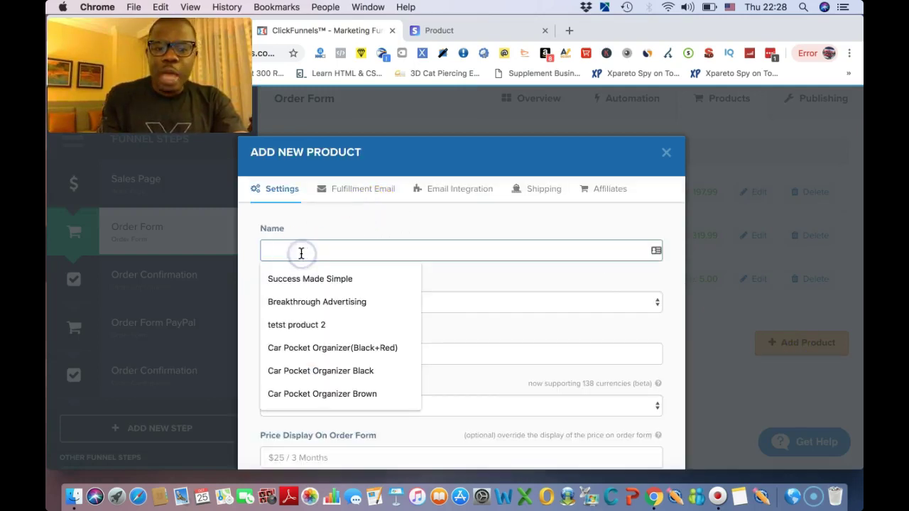
pyautogui.write('test2')
# Set the test2 product's billing integration to Stripe Account-Stripe and its Stripe integration type to Subscription.
pyautogui.click(357, 296)
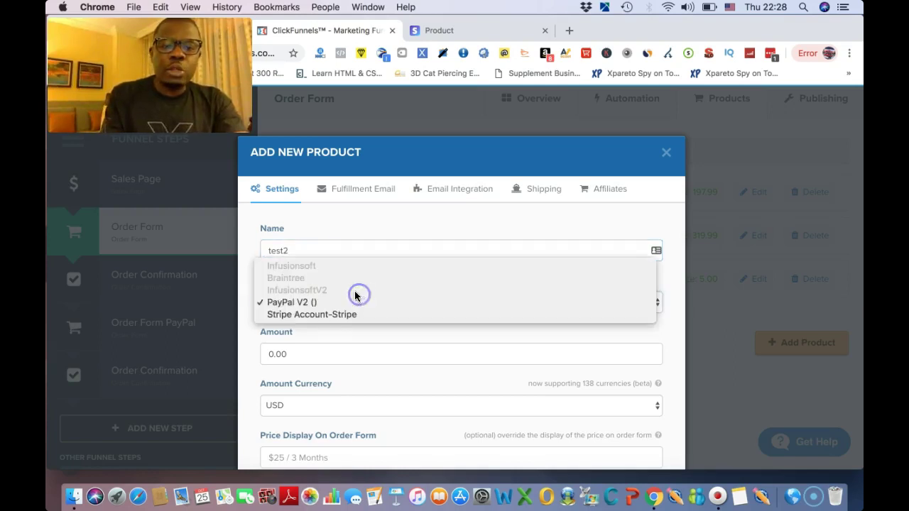
pyautogui.click(341, 314)
pyautogui.scroll(-5, 363, 333)
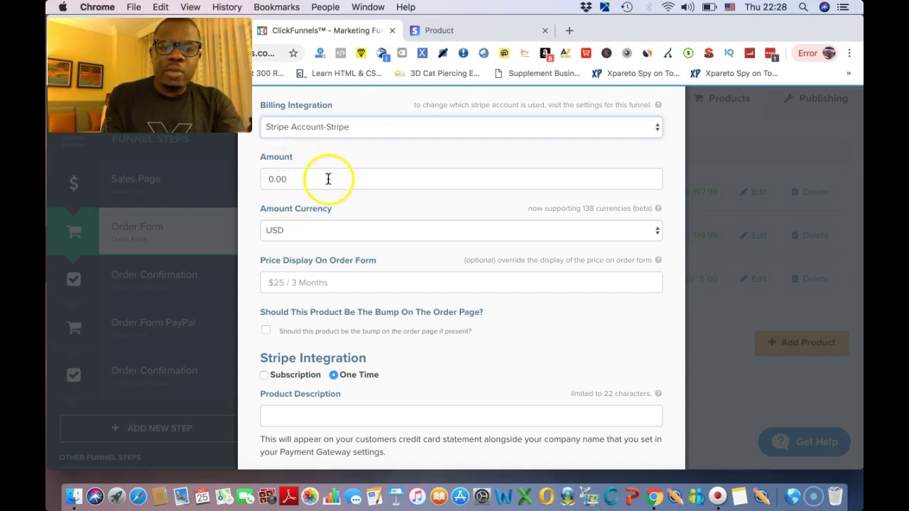
pyautogui.scroll(-1, 339, 234)
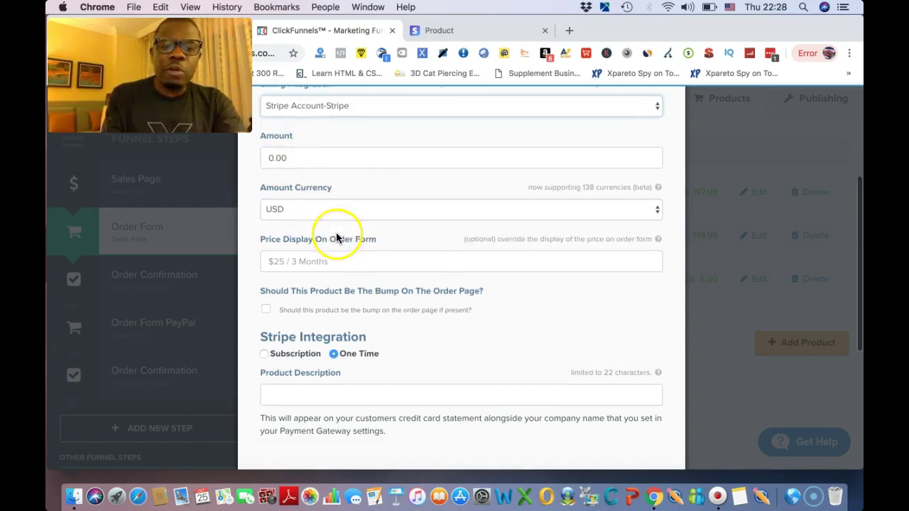
pyautogui.scroll(-2, 339, 238)
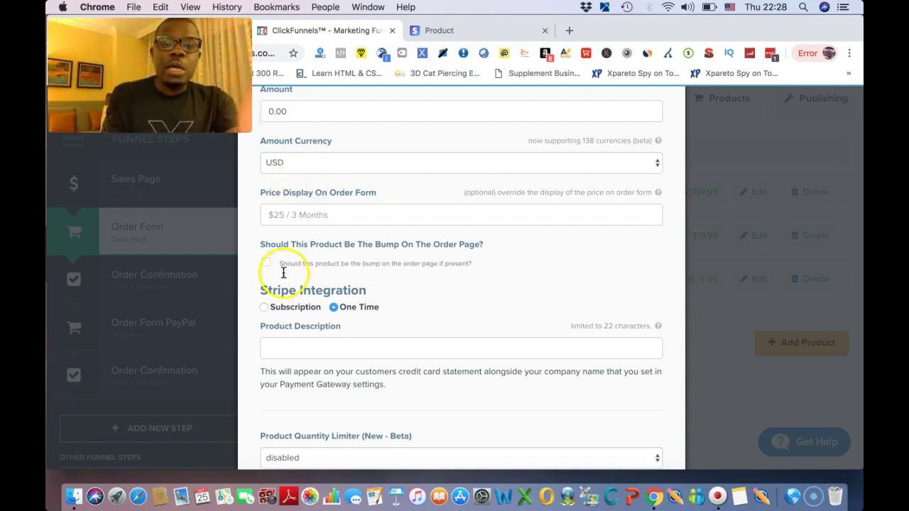
pyautogui.click(264, 307)
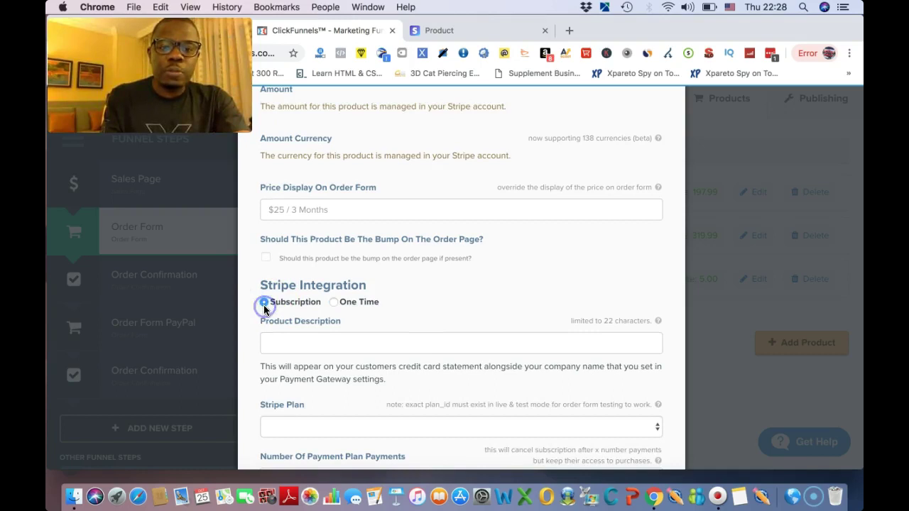
# Set the test2 product's price display on the order form to 5.00 and its product description to test product2.
pyautogui.click(298, 207)
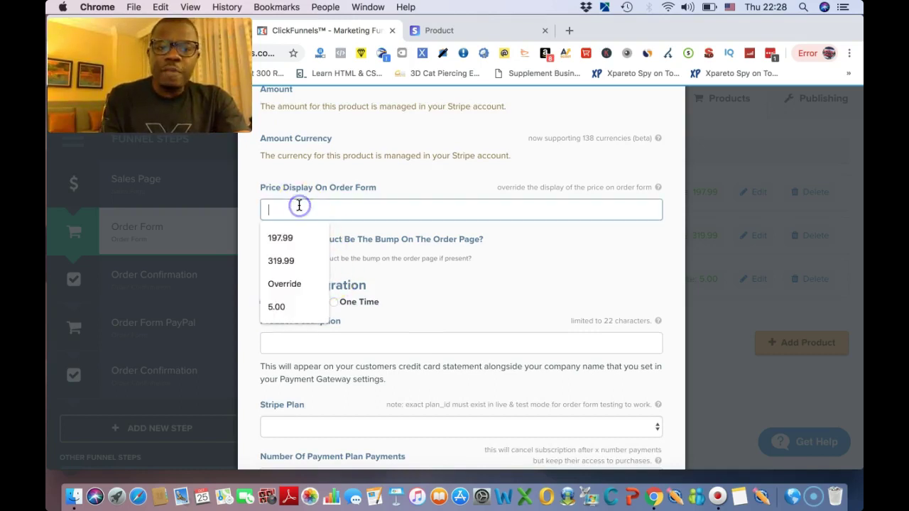
pyautogui.click(289, 304)
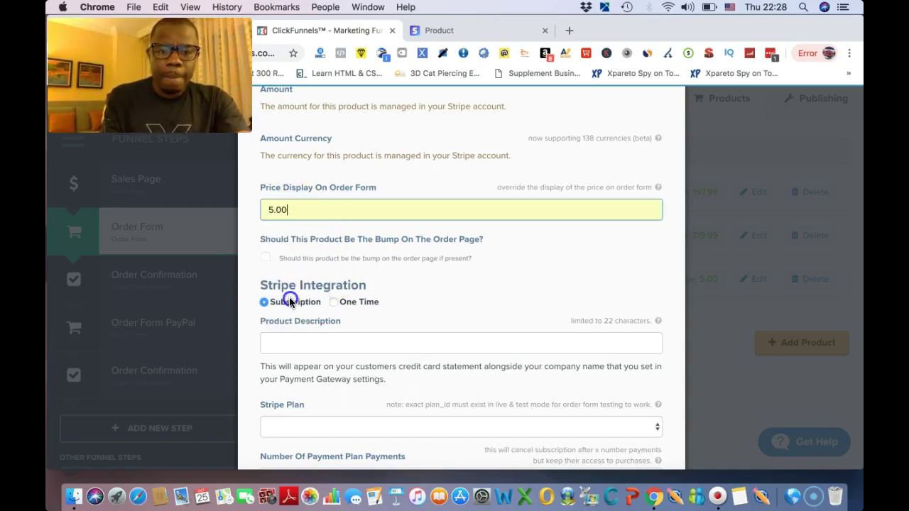
pyautogui.click(299, 342)
pyautogui.write('test product')
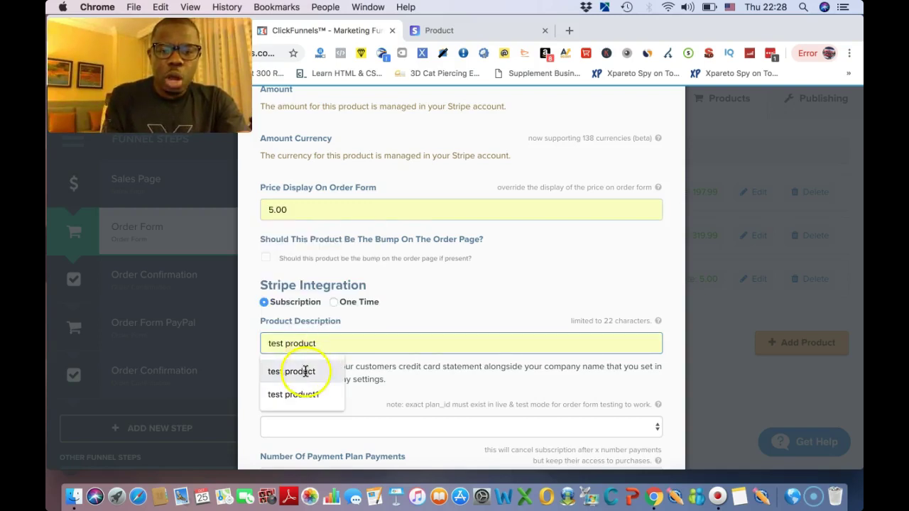
pyautogui.click(301, 371)
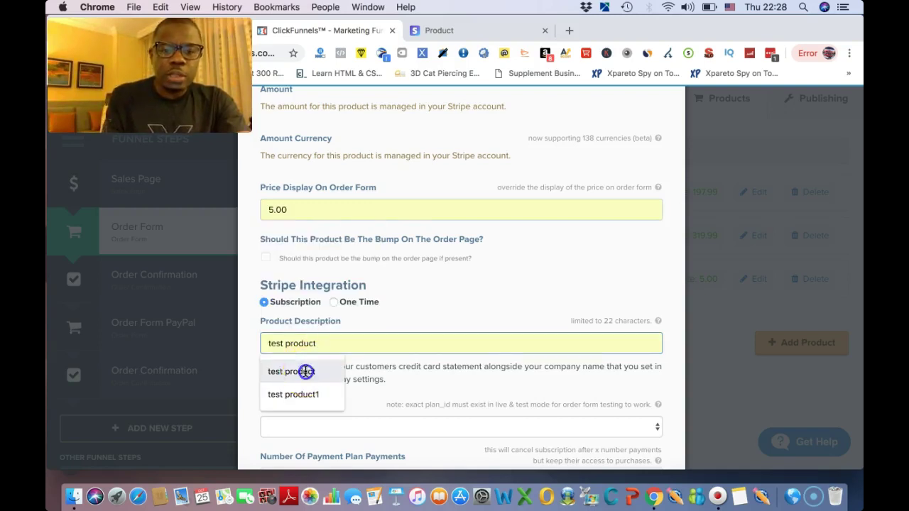
pyautogui.write('2')
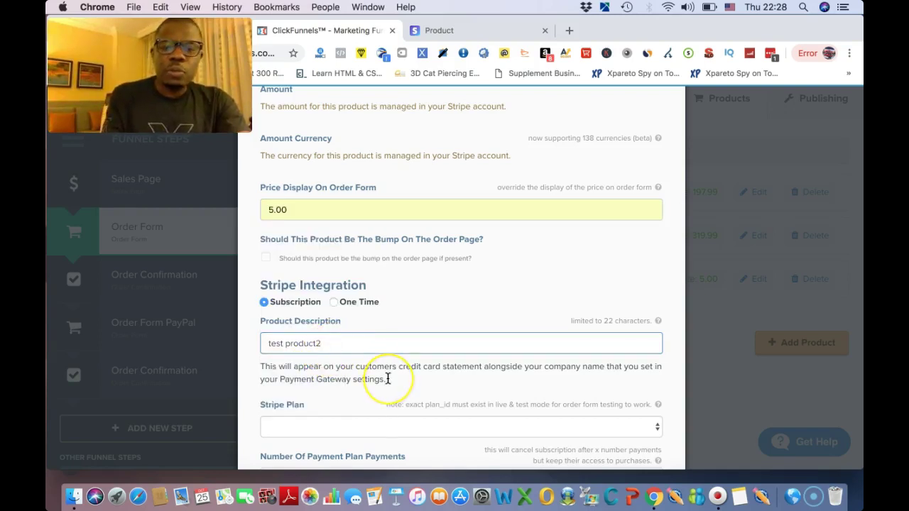
# Set the Stripe plan to test2 (TEST COMPANY) and create the test2 product with the remaining settings at their defaults.
pyautogui.scroll(-3, 388, 379)
pyautogui.scroll(-2, 388, 379)
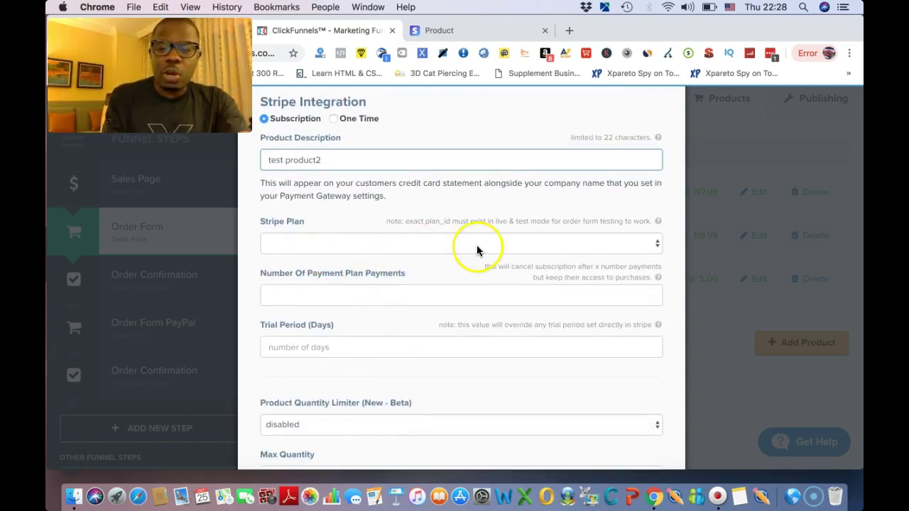
pyautogui.click(389, 246)
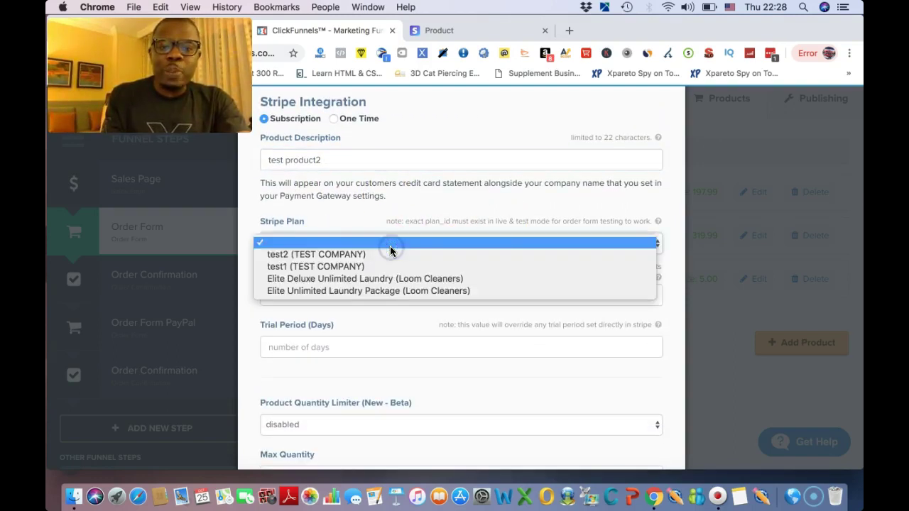
pyautogui.click(292, 254)
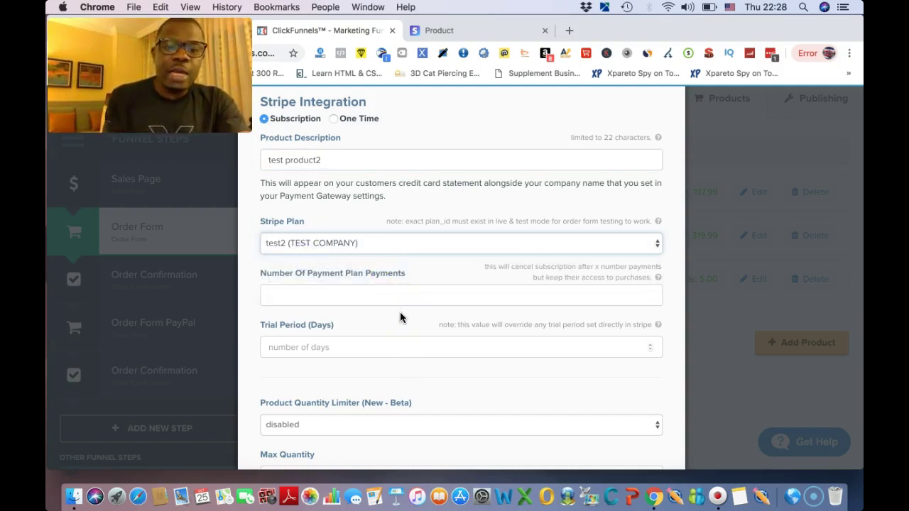
pyautogui.scroll(-3, 400, 318)
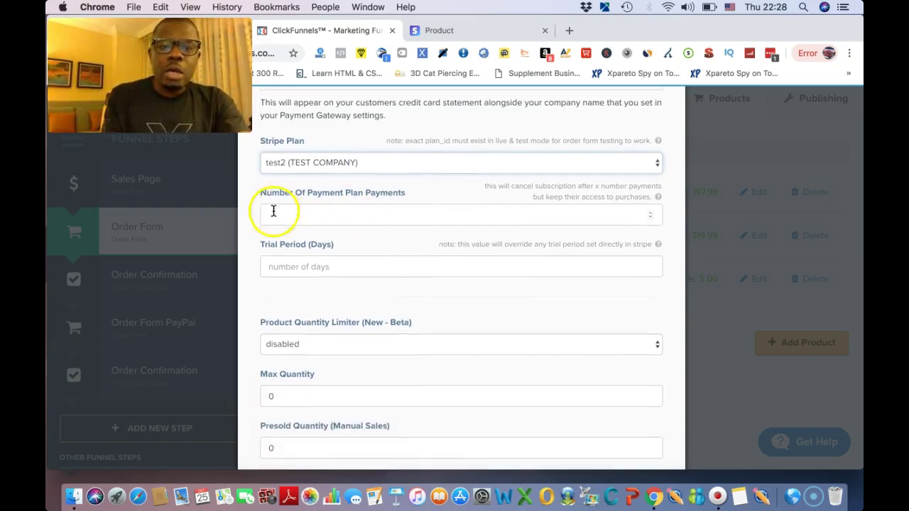
pyautogui.scroll(-2, 371, 255)
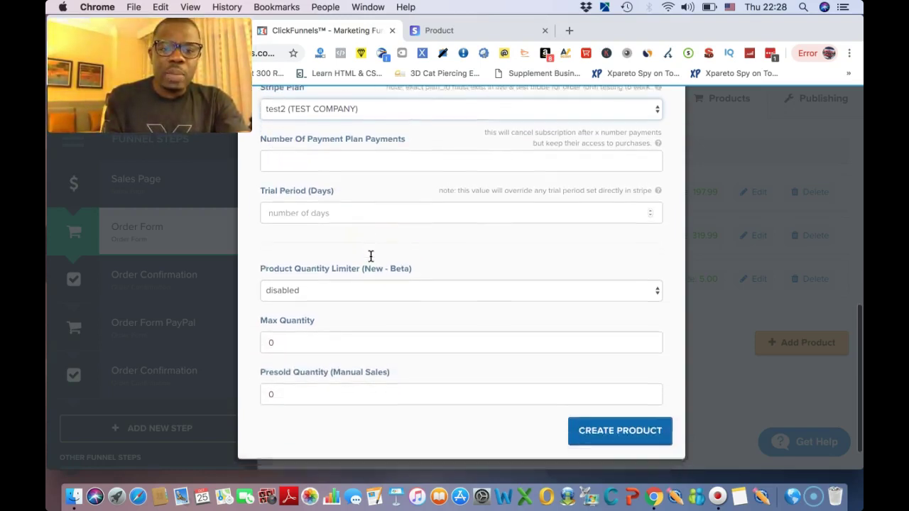
pyautogui.scroll(-2, 370, 256)
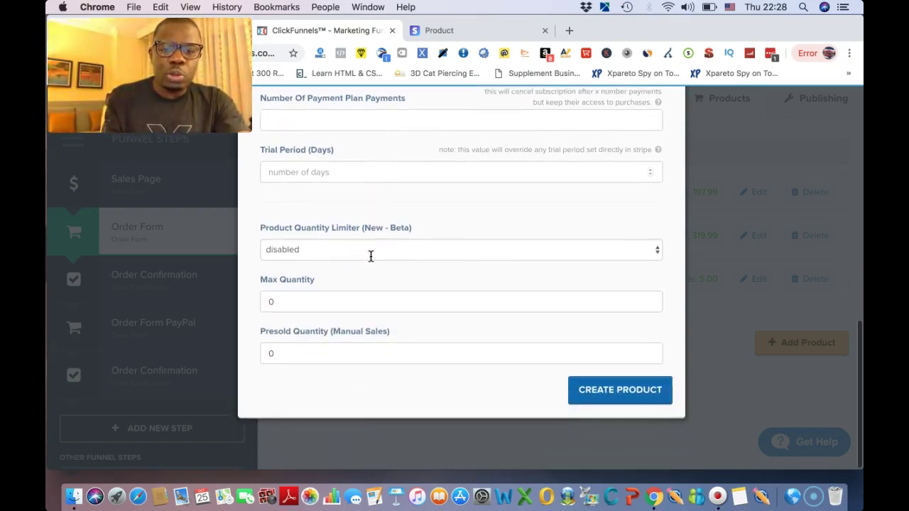
pyautogui.click(601, 393)
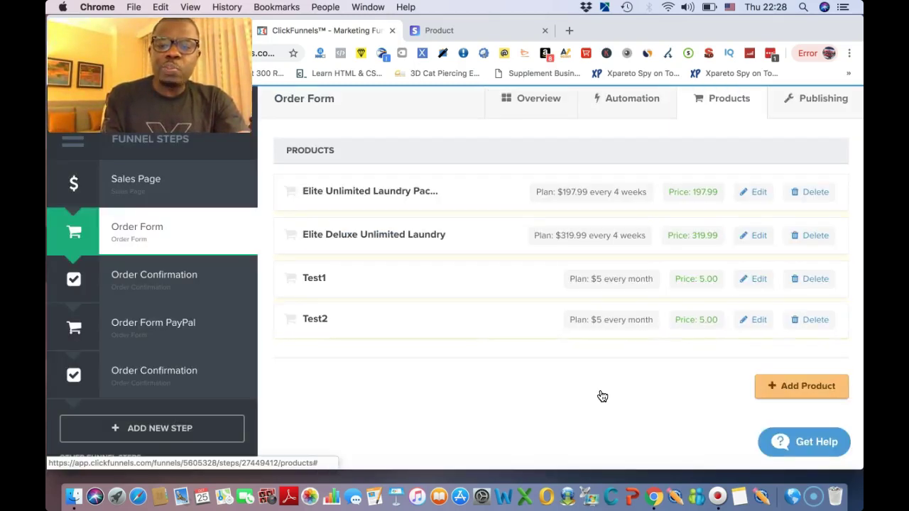